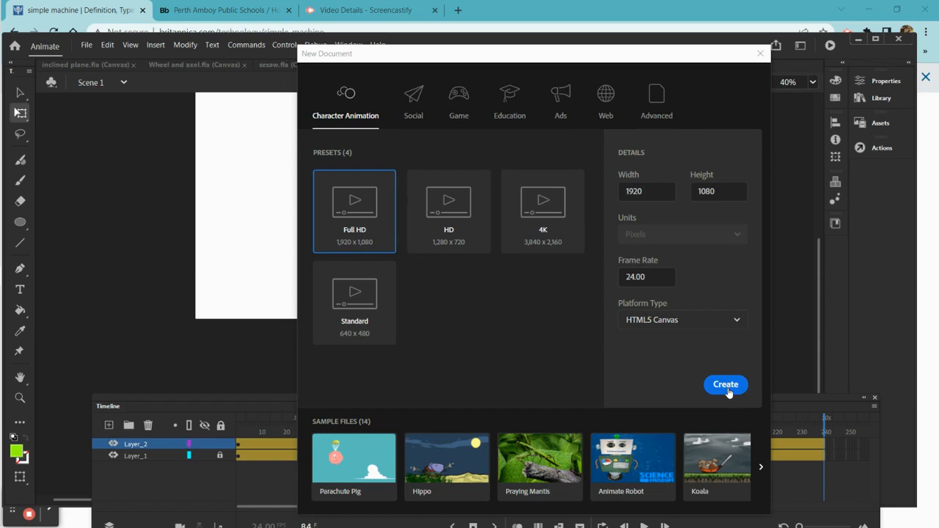
# Create a new 1920 x 1080 HTML5 Canvas document at 24 fps and set its stage view to 40%
pyautogui.click(726, 384)
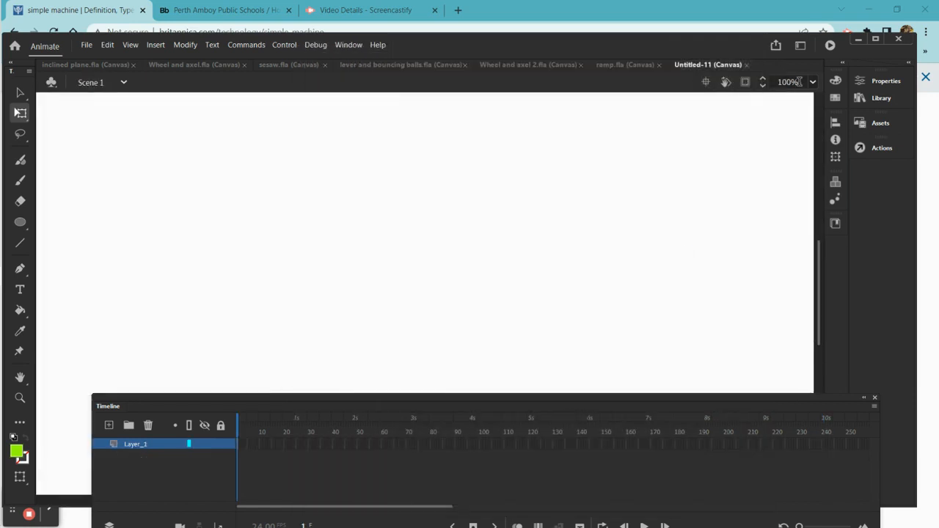
pyautogui.click(801, 82)
pyautogui.write('40')
pyautogui.press('Return')
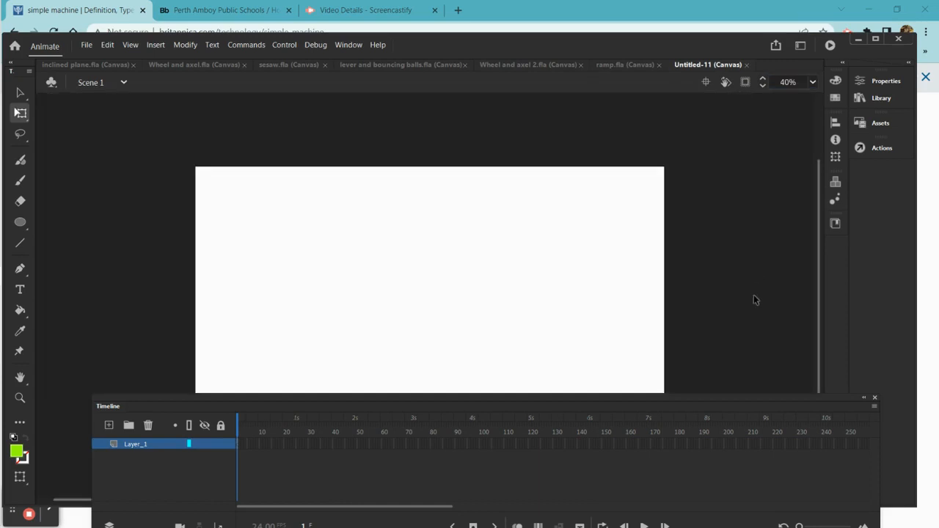
pyautogui.scroll(-2, 701, 316)
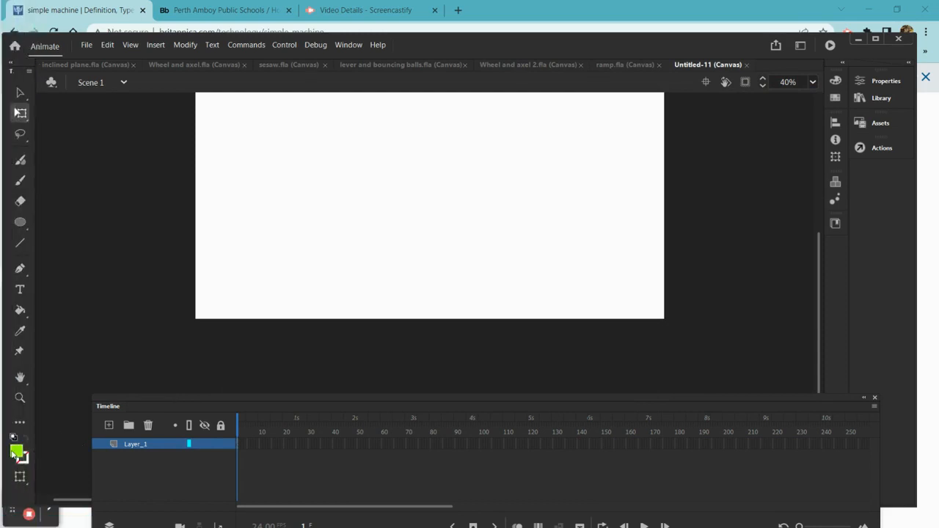
# Draw a red (#FF0033) filled circle without an outline in the lower middle of the stage using the Oval tool
pyautogui.click(16, 452)
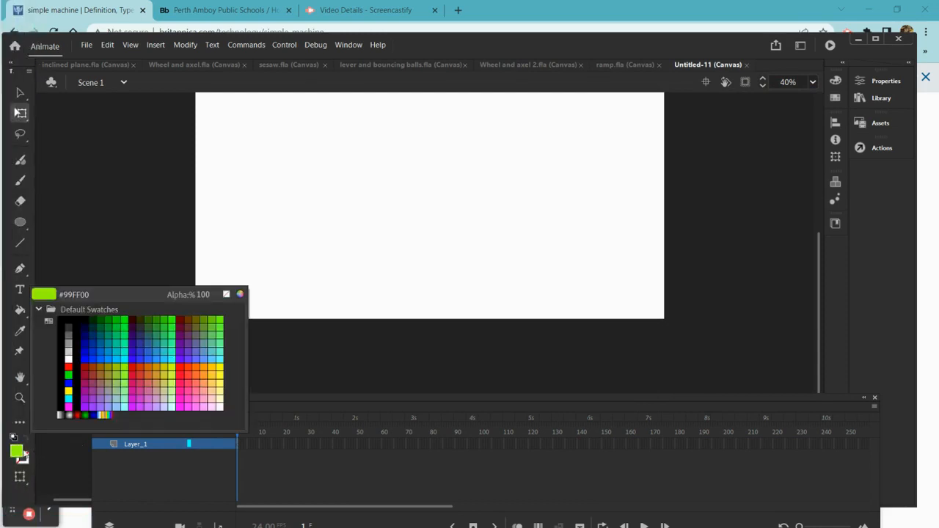
pyautogui.click(184, 369)
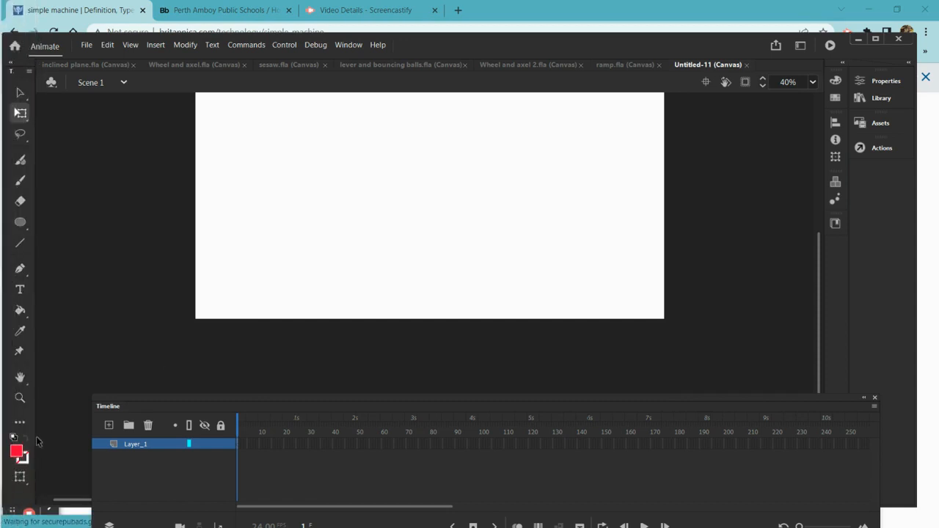
pyautogui.click(21, 223)
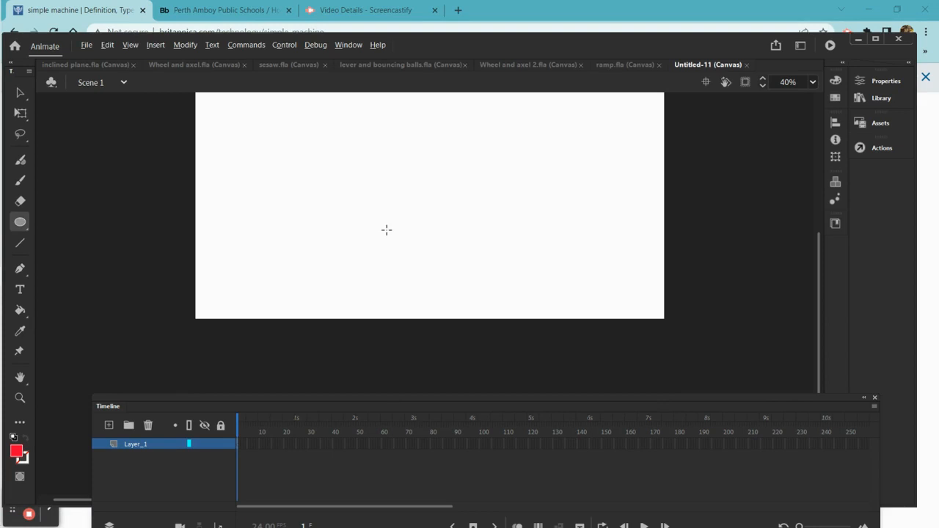
pyautogui.moveTo(387, 230); pyautogui.dragTo(411, 274)
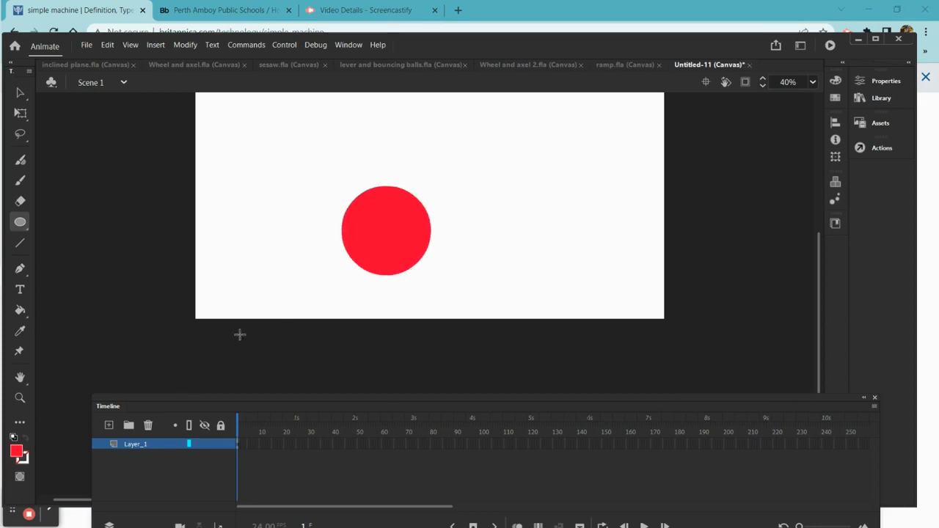
# Set the Line tool's stroke colour to the circle's red and its stroke size to 50
pyautogui.click(20, 244)
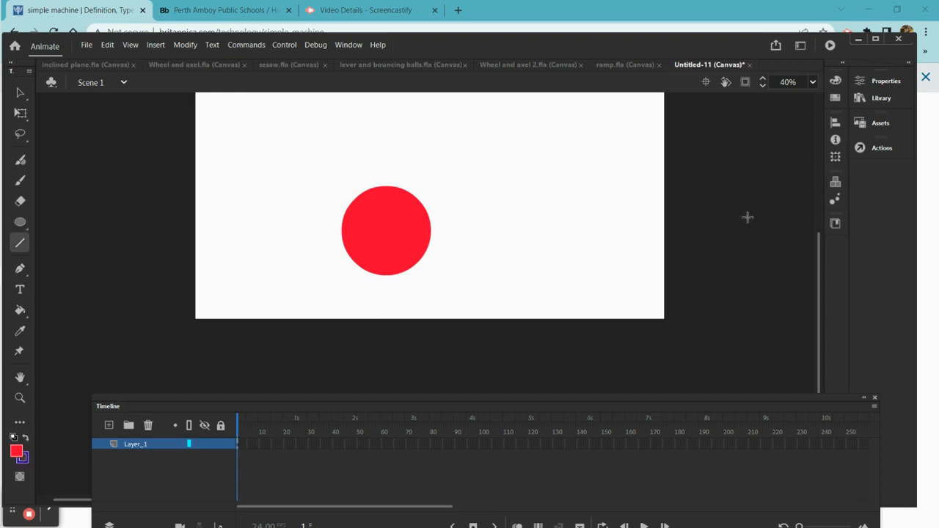
pyautogui.click(865, 81)
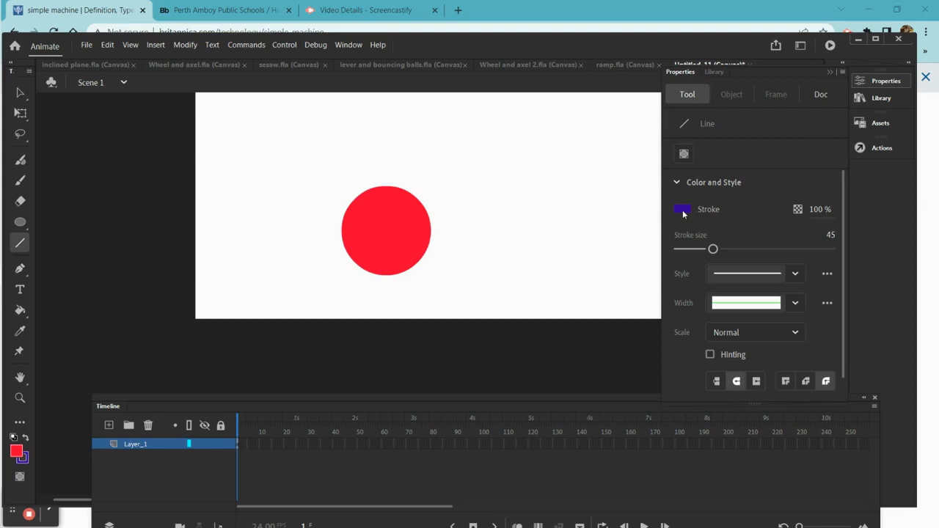
pyautogui.click(683, 211)
pyautogui.click(396, 231)
pyautogui.click(828, 235)
pyautogui.write('50')
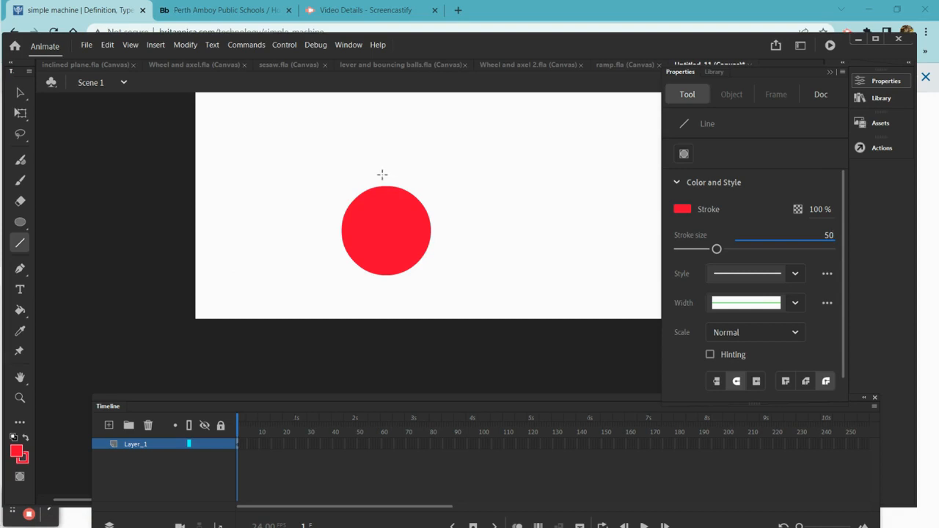
# Draw eight short red line teeth radiating outward from the circle's edge, spaced around it to form a gear
pyautogui.moveTo(382, 175); pyautogui.dragTo(383, 189)
pyautogui.moveTo(389, 274); pyautogui.dragTo(388, 284)
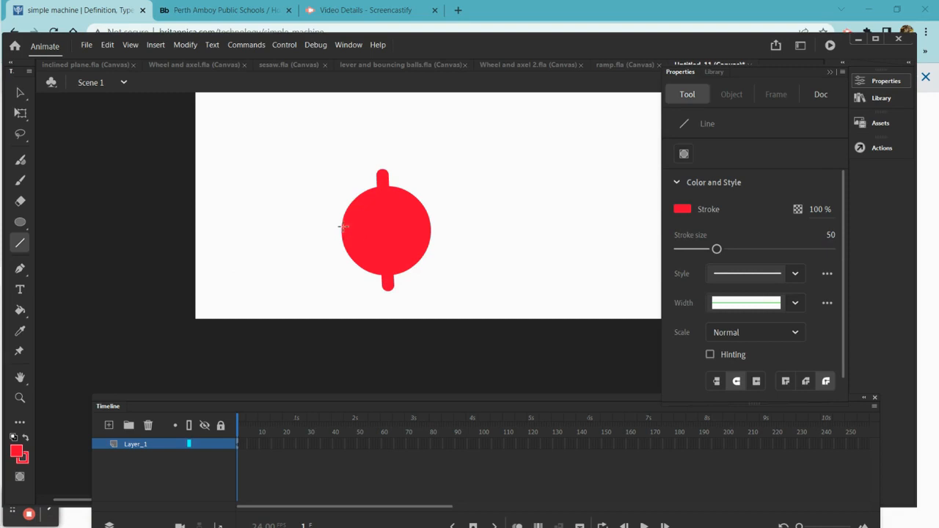
pyautogui.moveTo(346, 228); pyautogui.dragTo(329, 235)
pyautogui.moveTo(427, 224)
pyautogui.mouseDown()
pyautogui.moveTo(444, 228)
pyautogui.moveTo(435, 260)
pyautogui.mouseUp()
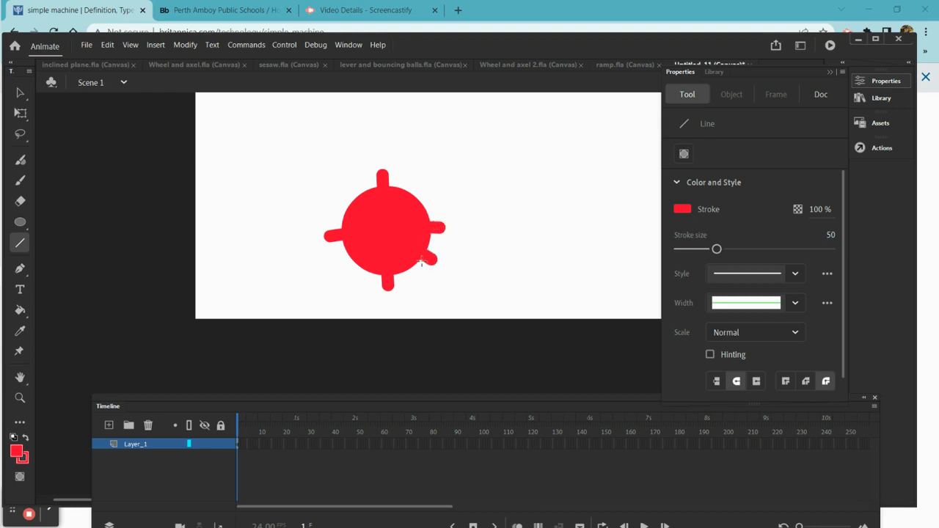
pyautogui.moveTo(361, 262); pyautogui.dragTo(353, 270)
pyautogui.moveTo(354, 203); pyautogui.dragTo(345, 194)
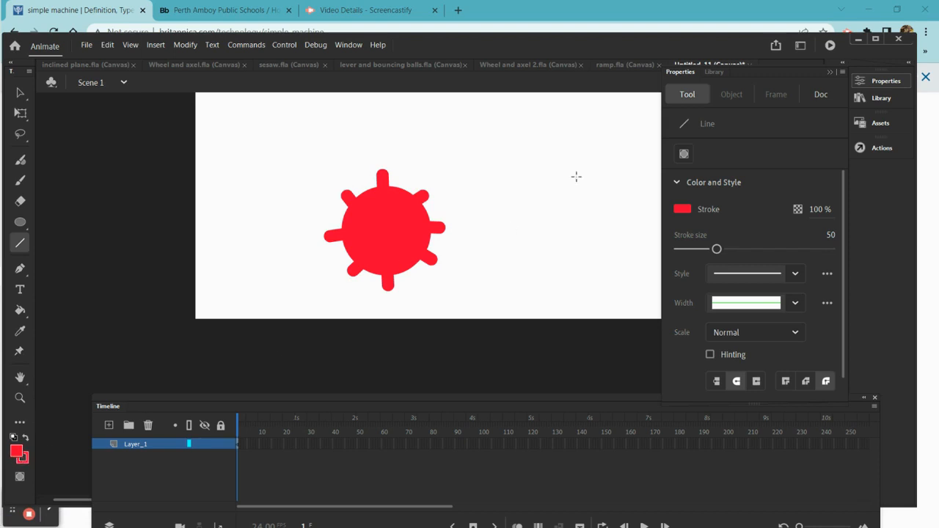
# Draw a small blue circle without an outline at the centre of the red gear as its axle
pyautogui.click(20, 222)
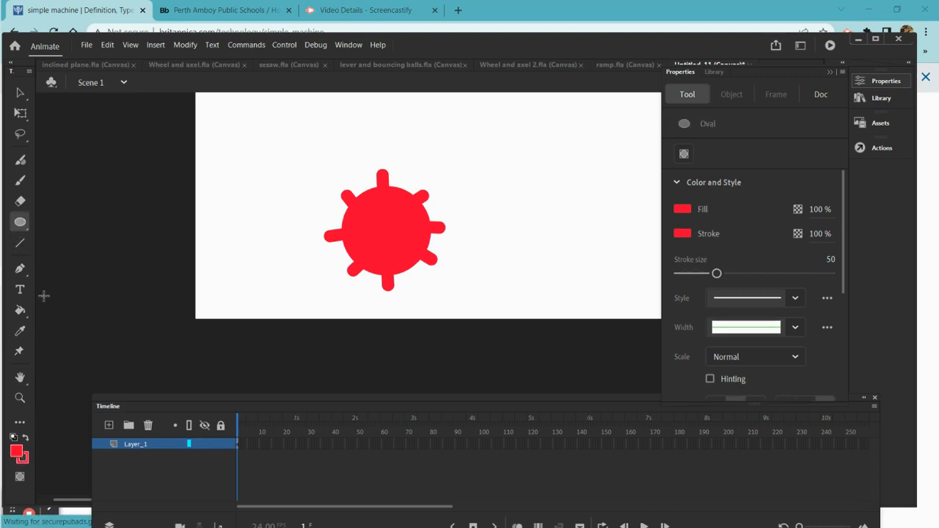
pyautogui.click(27, 456)
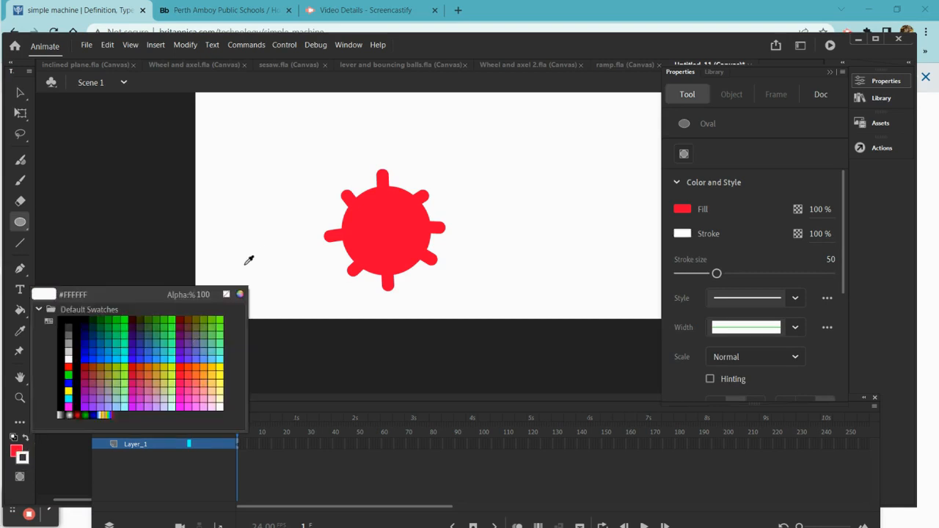
pyautogui.click(225, 295)
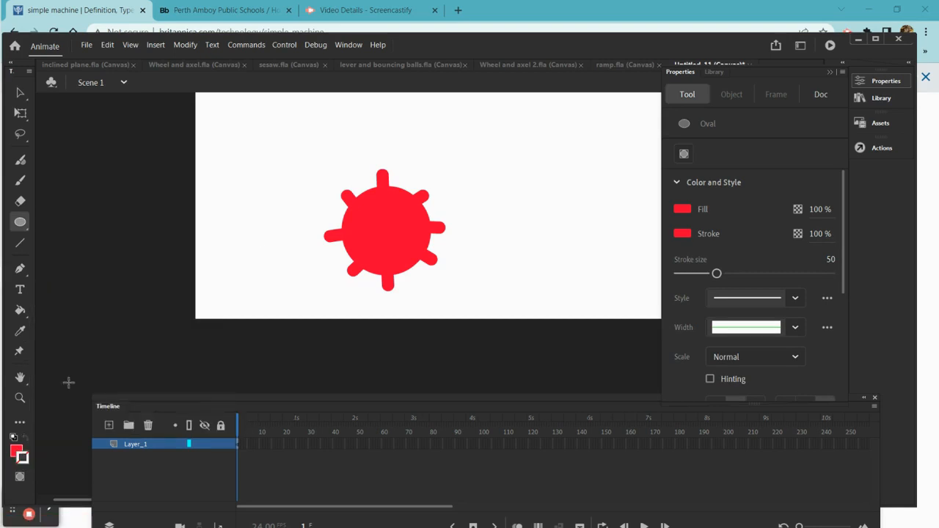
pyautogui.click(16, 449)
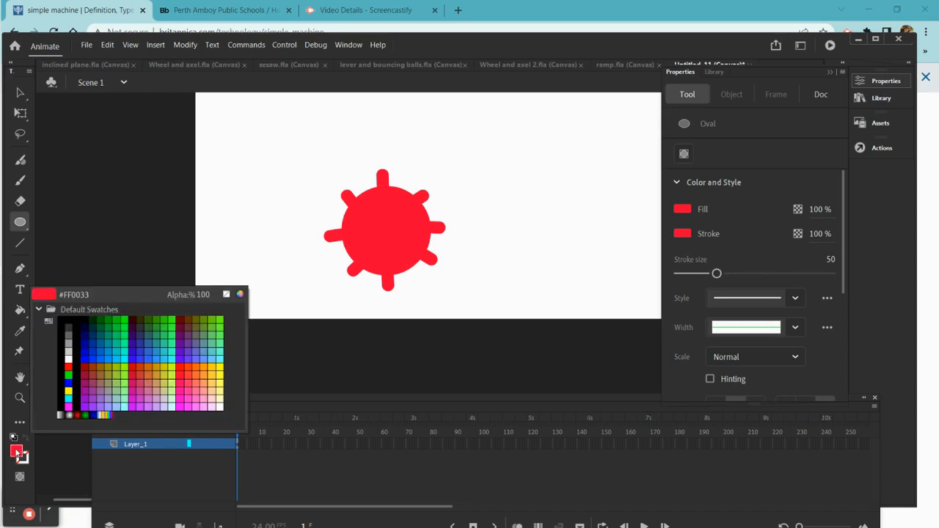
pyautogui.click(132, 360)
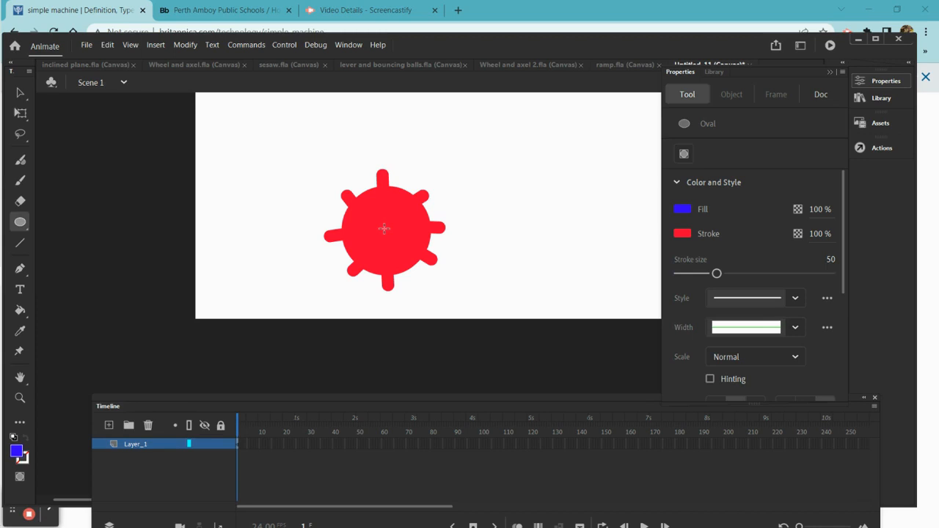
pyautogui.moveTo(384, 230); pyautogui.dragTo(392, 247)
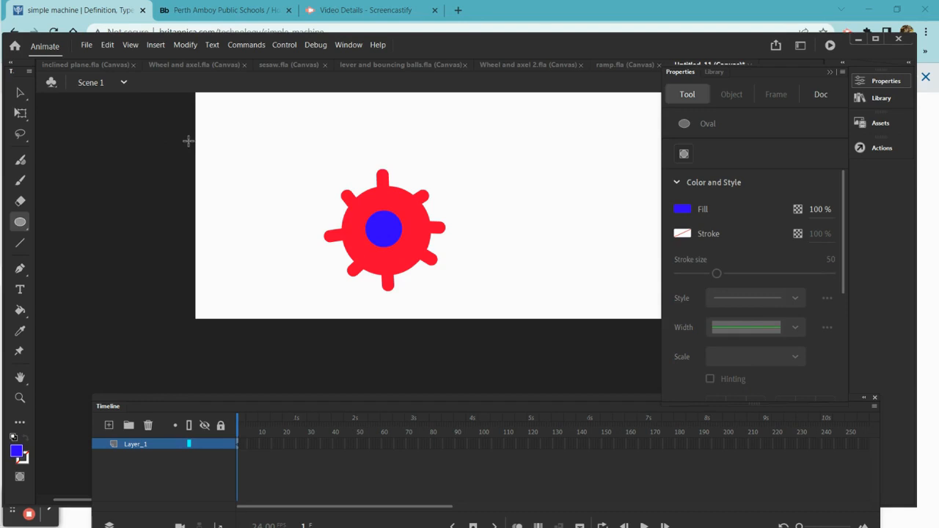
# Select the whole gear and create a motion tween from it, accepting its conversion to a symbol
pyautogui.click(20, 93)
pyautogui.moveTo(289, 155); pyautogui.dragTo(511, 311)
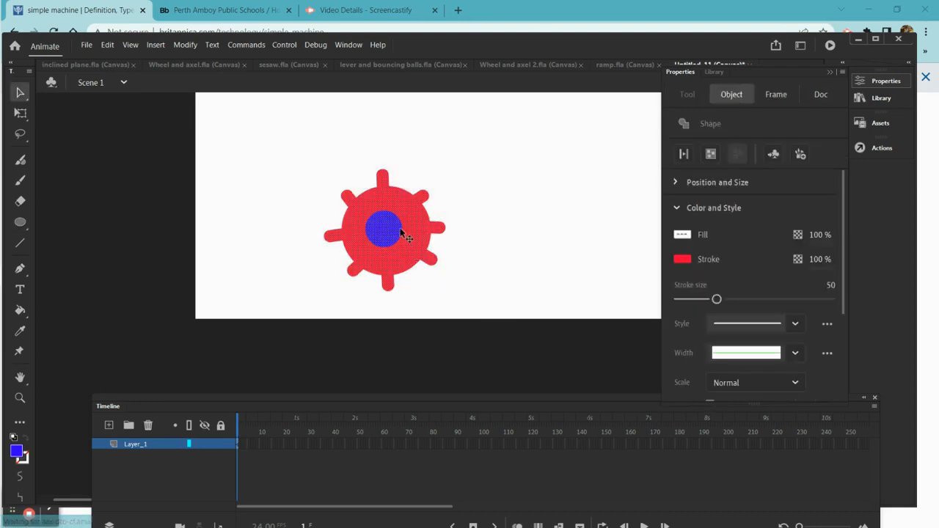
pyautogui.rightClick(401, 232)
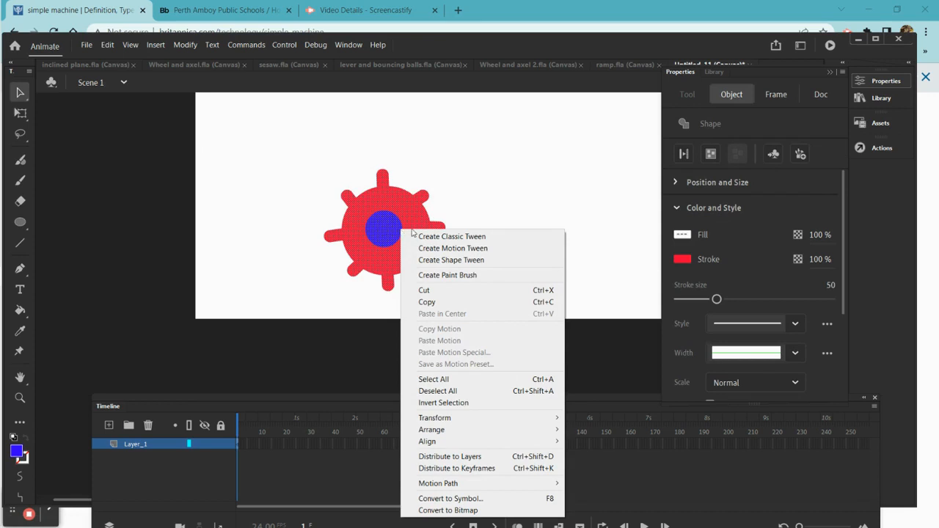
pyautogui.click(453, 248)
pyautogui.click(527, 315)
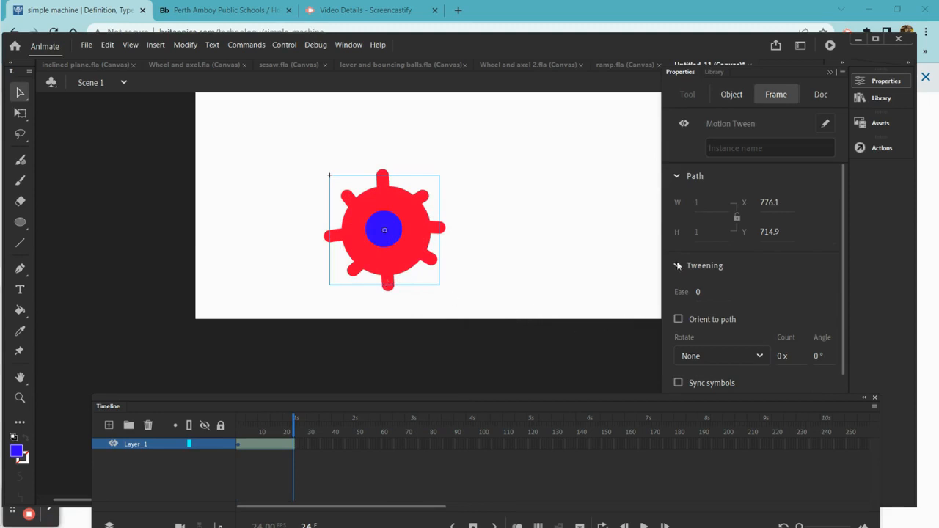
# Place the gear outside the stage's left edge at frame 1 of the motion tween
pyautogui.click(830, 74)
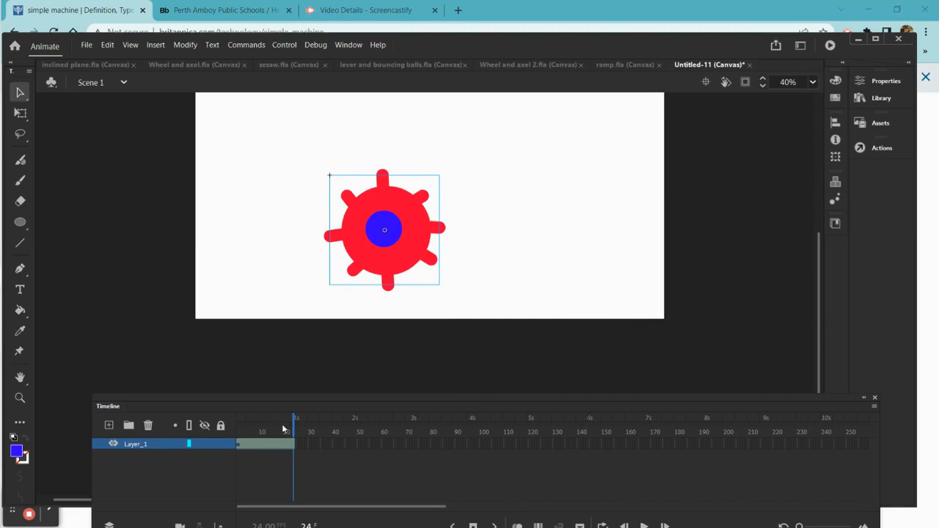
pyautogui.moveTo(294, 432); pyautogui.dragTo(238, 412)
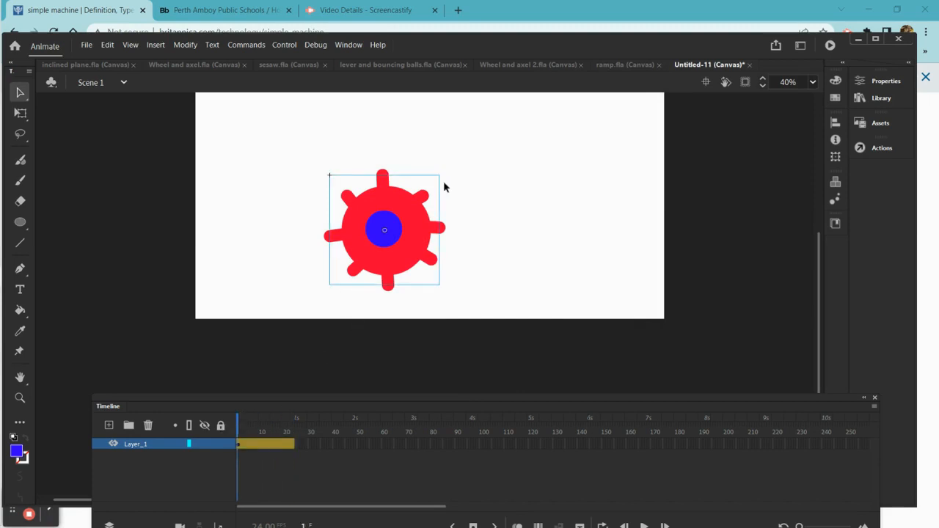
pyautogui.moveTo(378, 213); pyautogui.dragTo(98, 206)
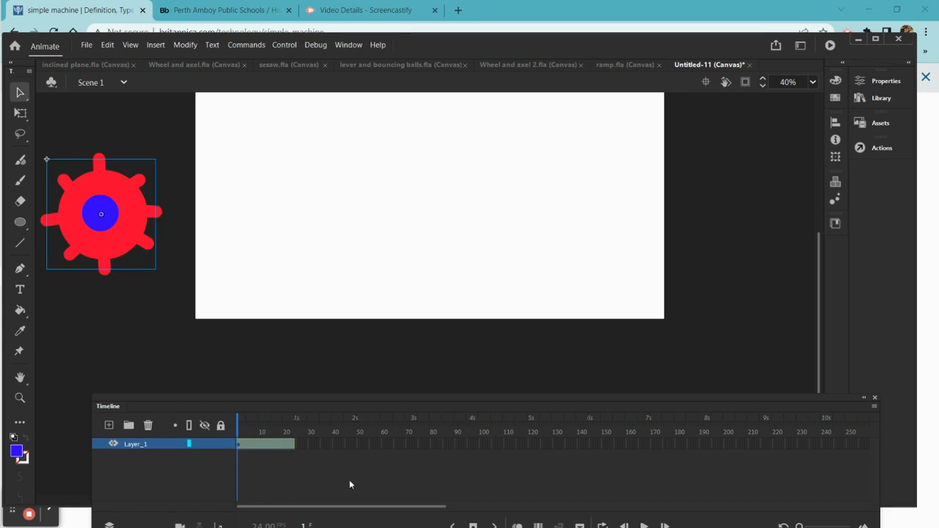
# Extend the tween to the 10-second mark and move the gear beyond the stage's right edge at frame 241
pyautogui.moveTo(293, 443); pyautogui.dragTo(825, 453)
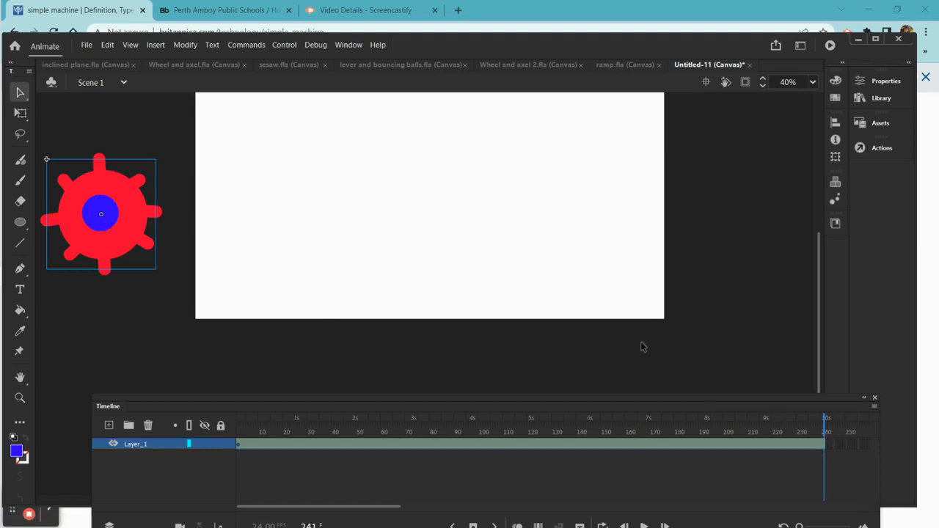
pyautogui.moveTo(132, 220); pyautogui.dragTo(768, 267)
pyautogui.moveTo(824, 431); pyautogui.dragTo(826, 397)
pyautogui.click(750, 270)
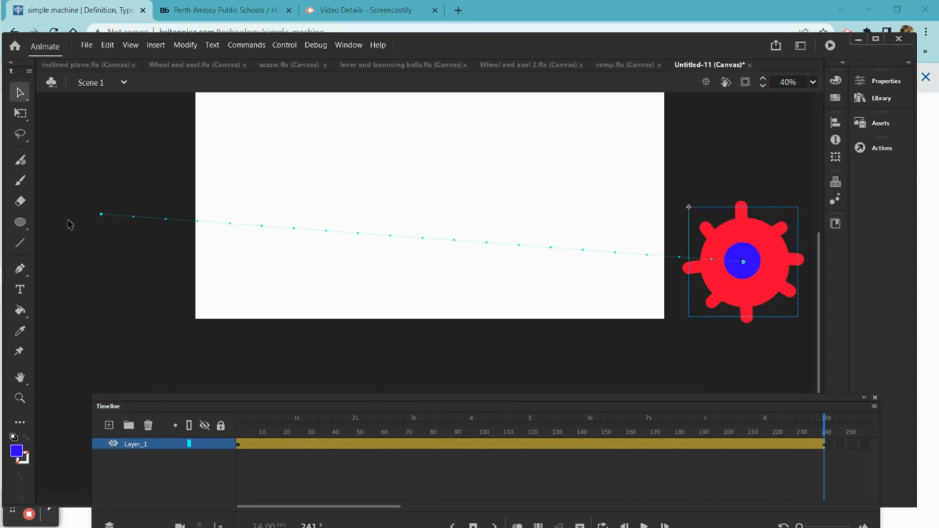
# Rotate the gear clockwise by about an eighth of a turn at frame 241 and play the animation from the start
pyautogui.click(21, 113)
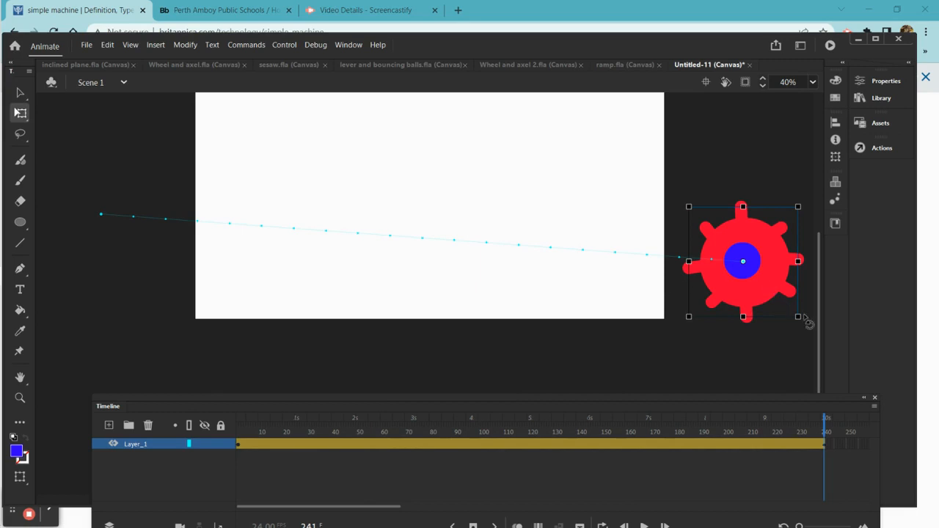
pyautogui.moveTo(800, 319); pyautogui.dragTo(747, 319)
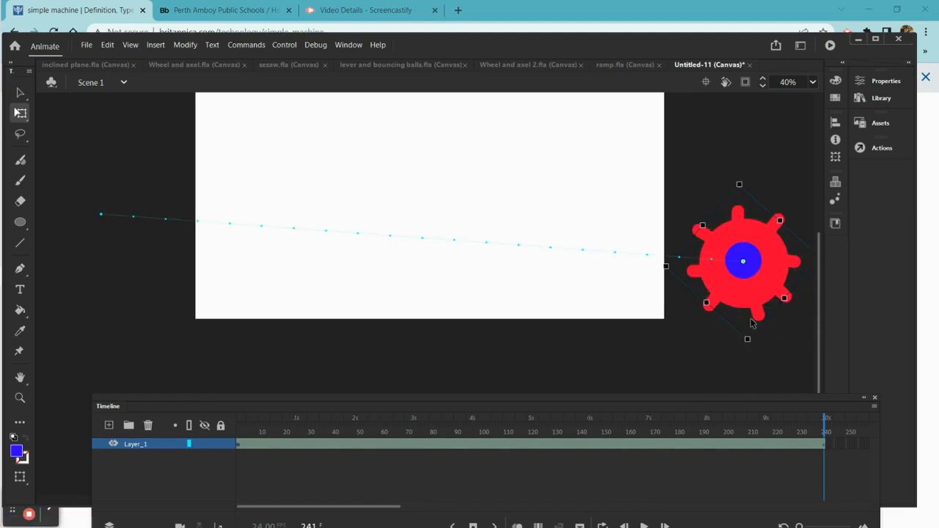
pyautogui.moveTo(824, 427); pyautogui.dragTo(135, 402)
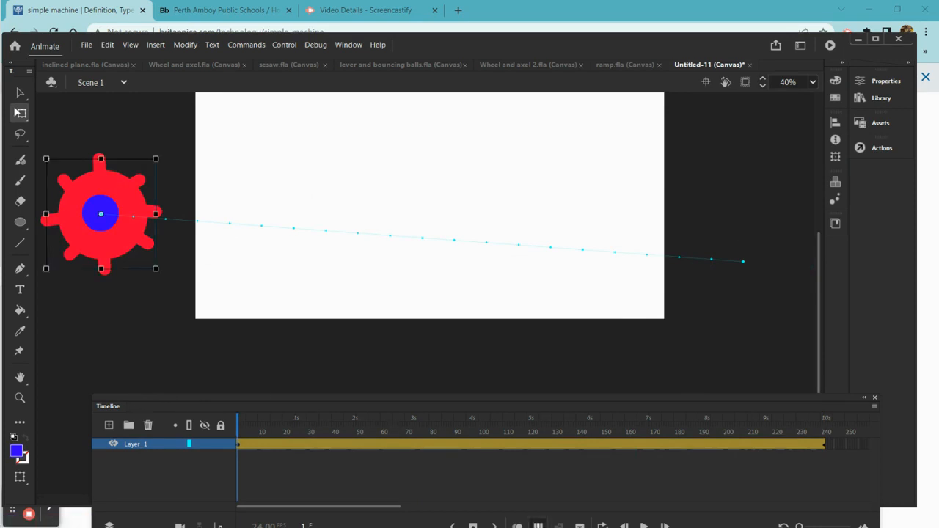
pyautogui.click(645, 525)
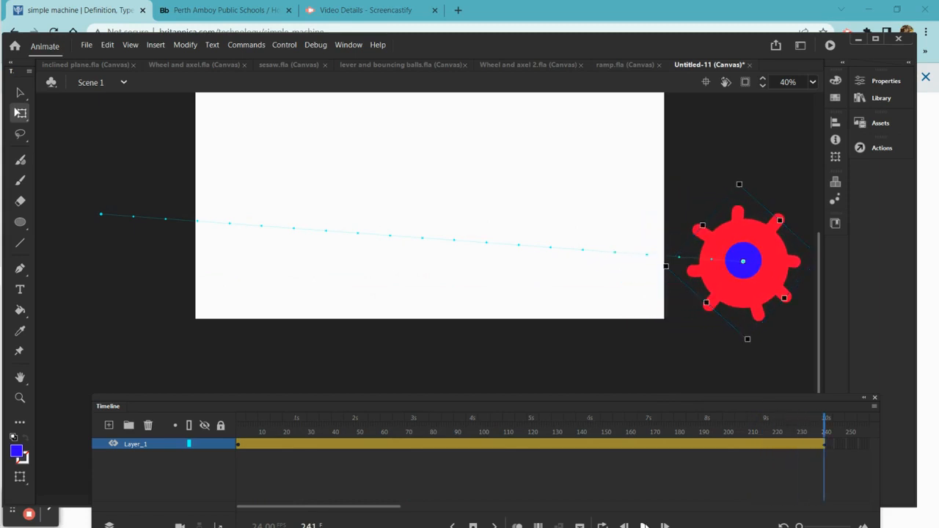
# Rotate the gear further clockwise at frame 110 with Free Transform and scrub back to the start of the animation
pyautogui.moveTo(825, 433); pyautogui.dragTo(504, 439)
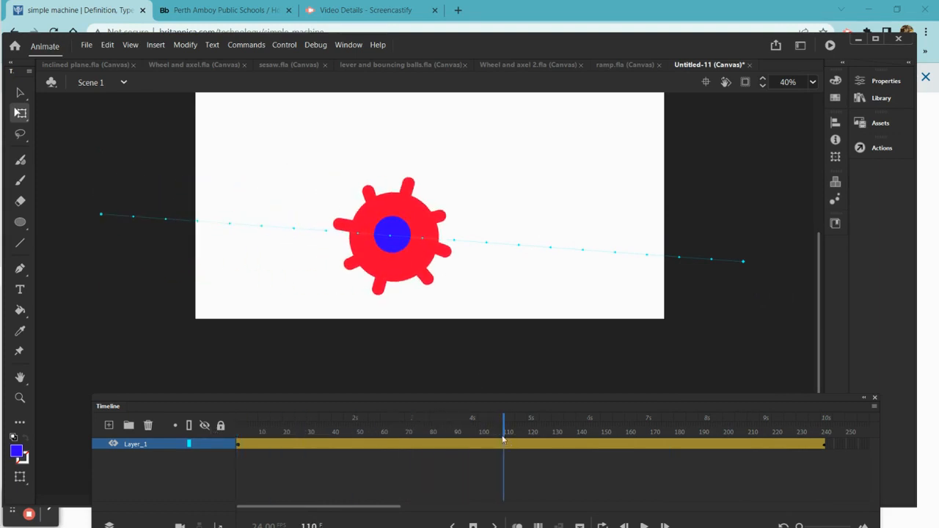
pyautogui.click(415, 261)
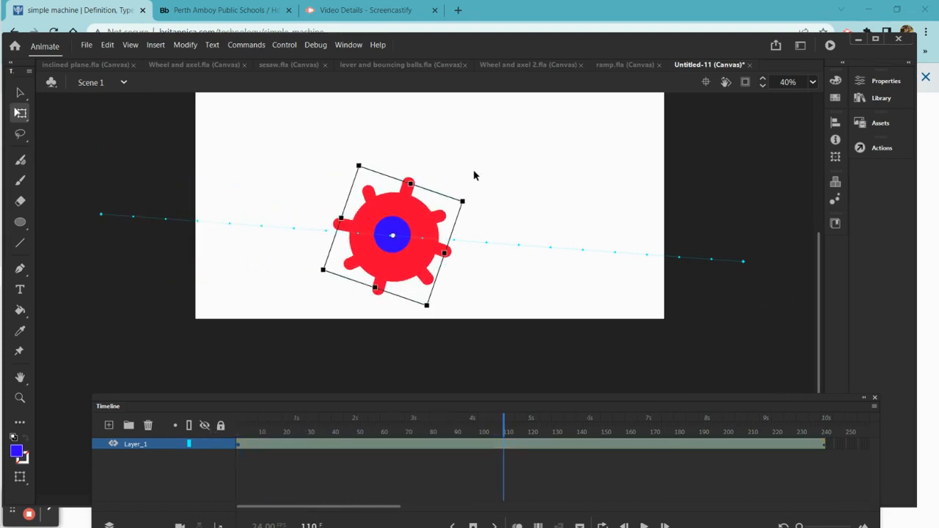
pyautogui.moveTo(472, 202); pyautogui.dragTo(462, 287)
pyautogui.moveTo(506, 430); pyautogui.dragTo(196, 426)
# Rotate the gear counter-clockwise at frame 164 and play the animation
pyautogui.moveTo(286, 453); pyautogui.dragTo(636, 453)
pyautogui.moveTo(624, 270); pyautogui.dragTo(540, 184)
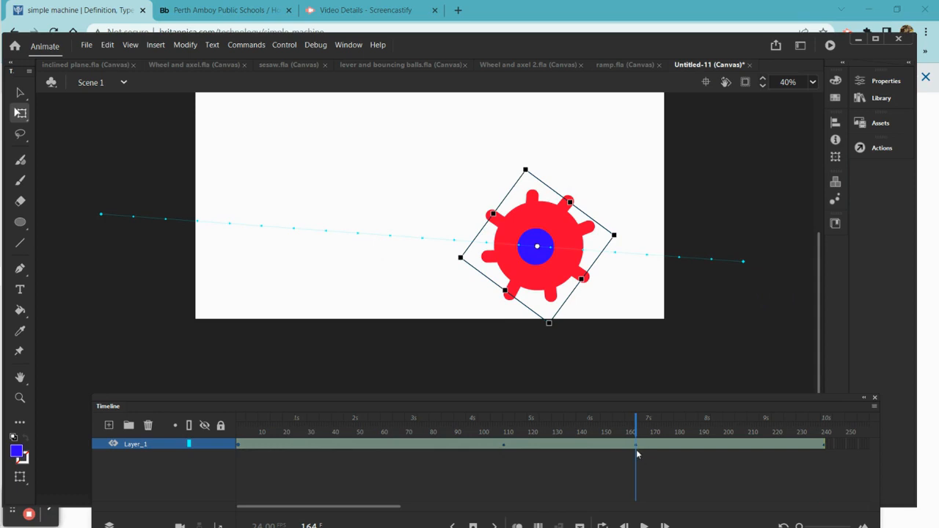
pyautogui.press('Return')
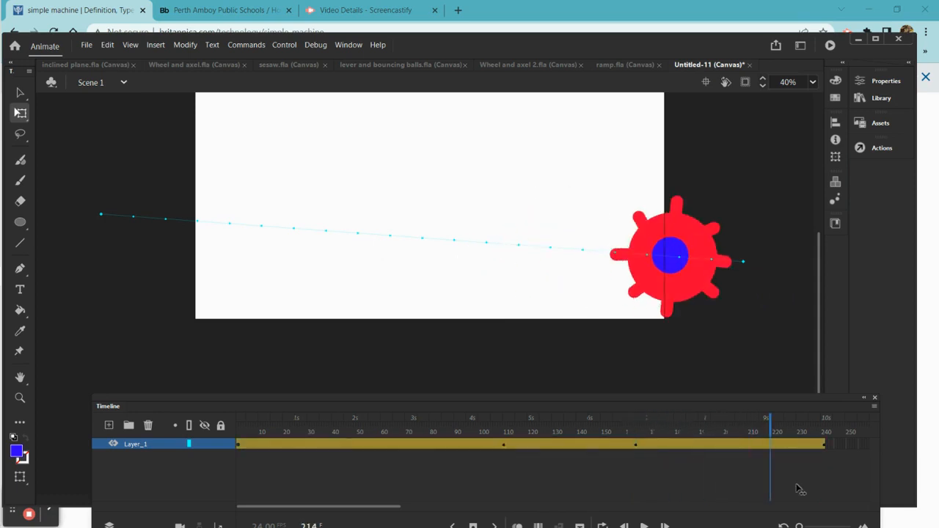
# Play the animation from the start, lock the gear's layer and add a new layer above it
pyautogui.moveTo(227, 487); pyautogui.dragTo(226, 487)
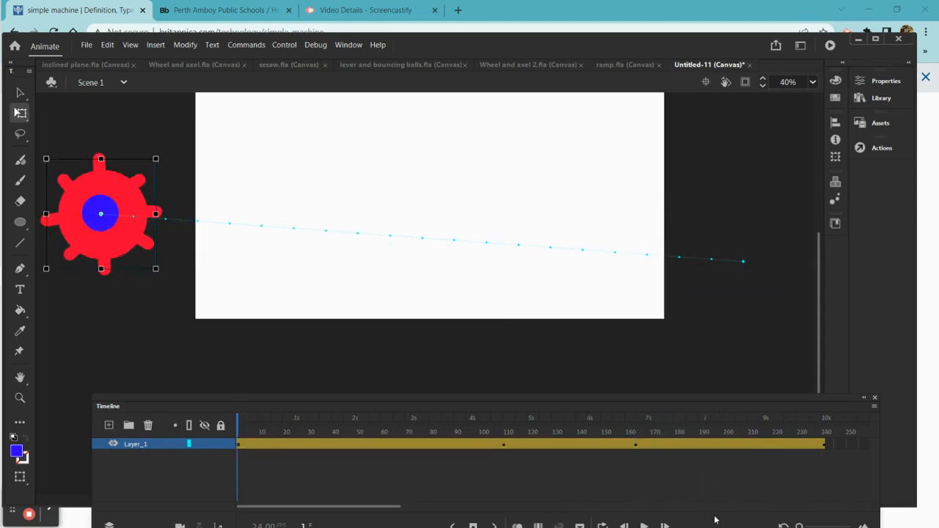
pyautogui.click(645, 526)
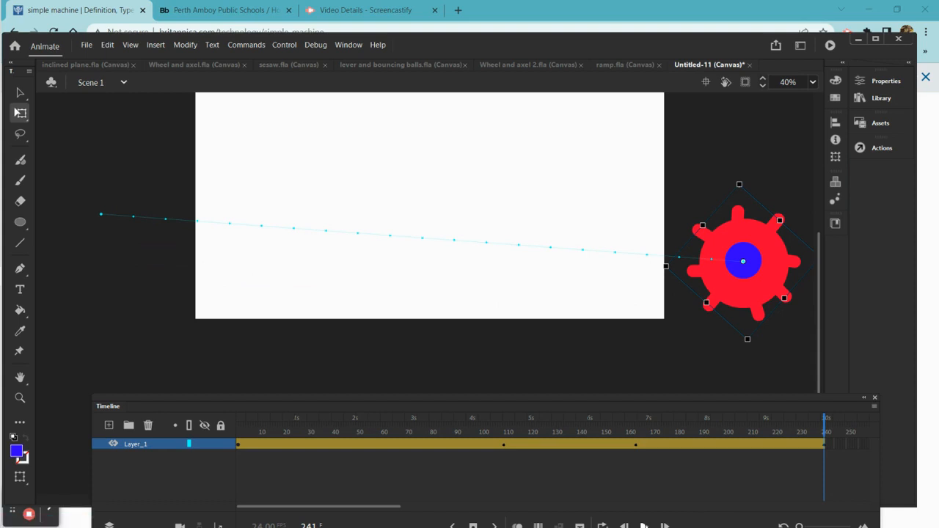
pyautogui.click(220, 426)
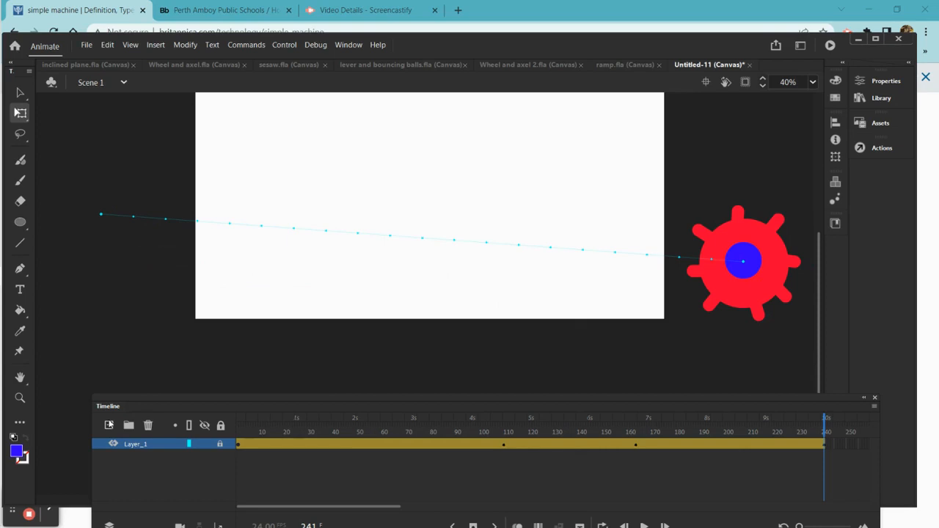
pyautogui.click(108, 426)
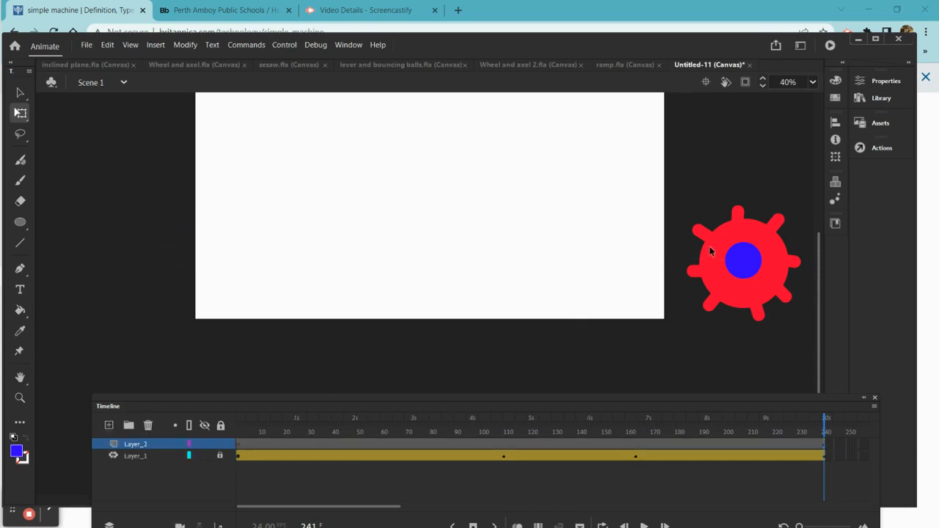
# Draw a small orange circle above the stage's upper edge on the new layer at frame 1
pyautogui.moveTo(827, 436); pyautogui.dragTo(221, 427)
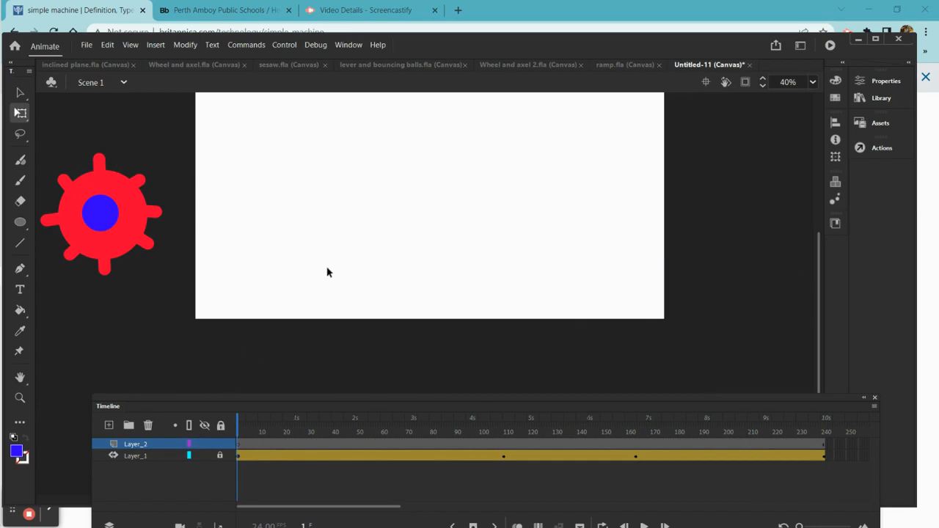
pyautogui.scroll(3, 338, 273)
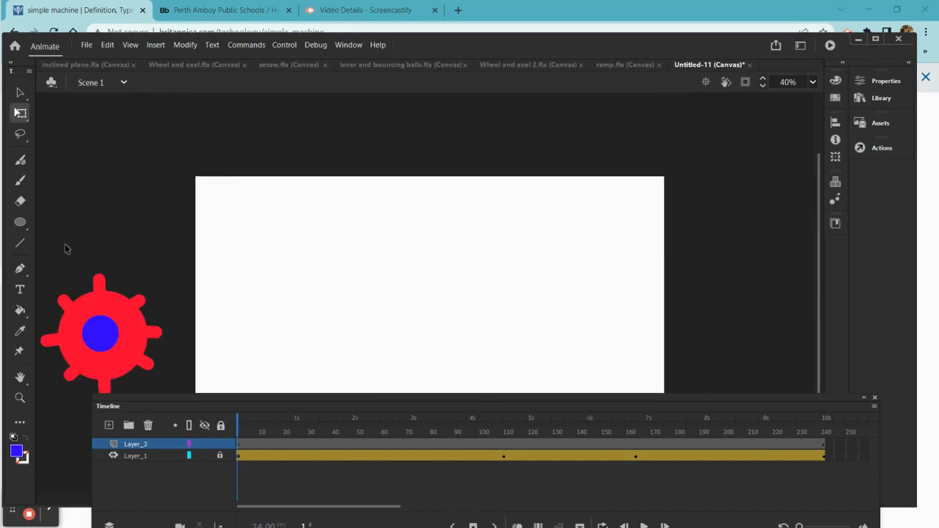
pyautogui.click(21, 223)
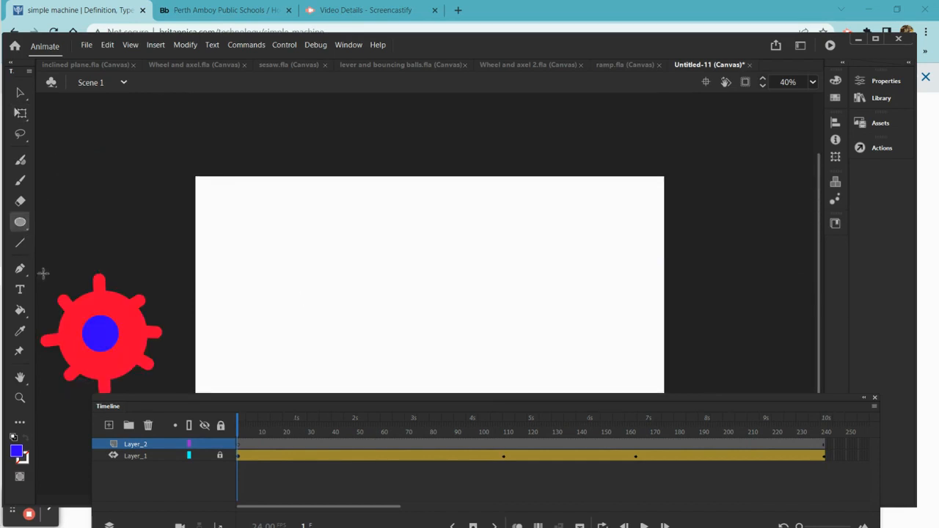
pyautogui.click(18, 453)
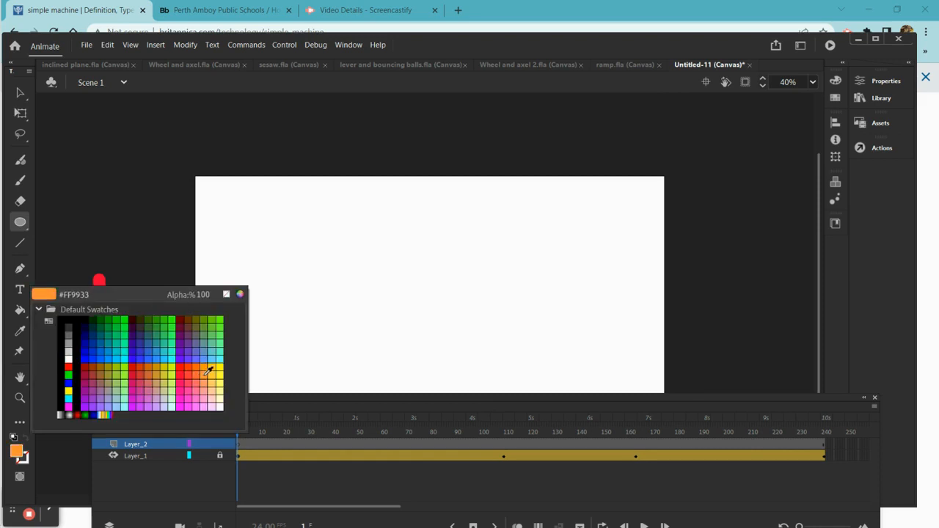
pyautogui.click(197, 367)
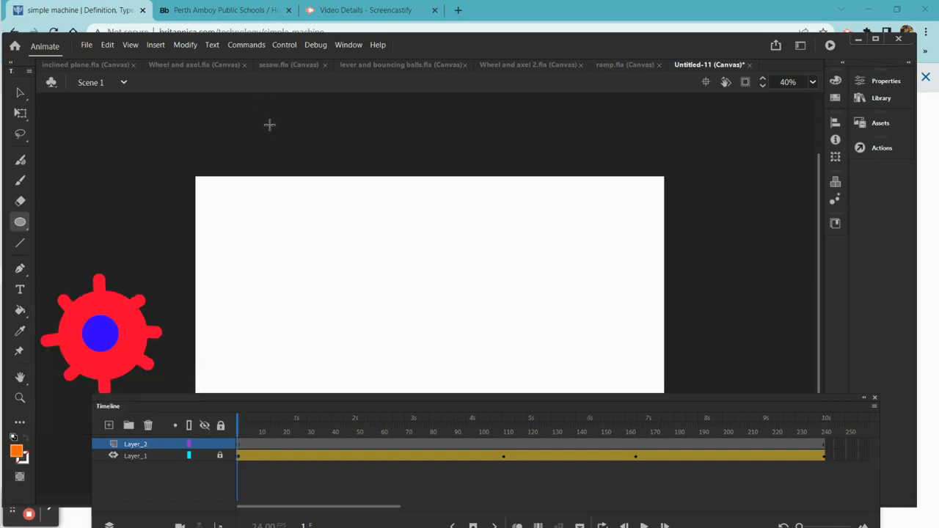
pyautogui.moveTo(289, 119); pyautogui.dragTo(308, 137)
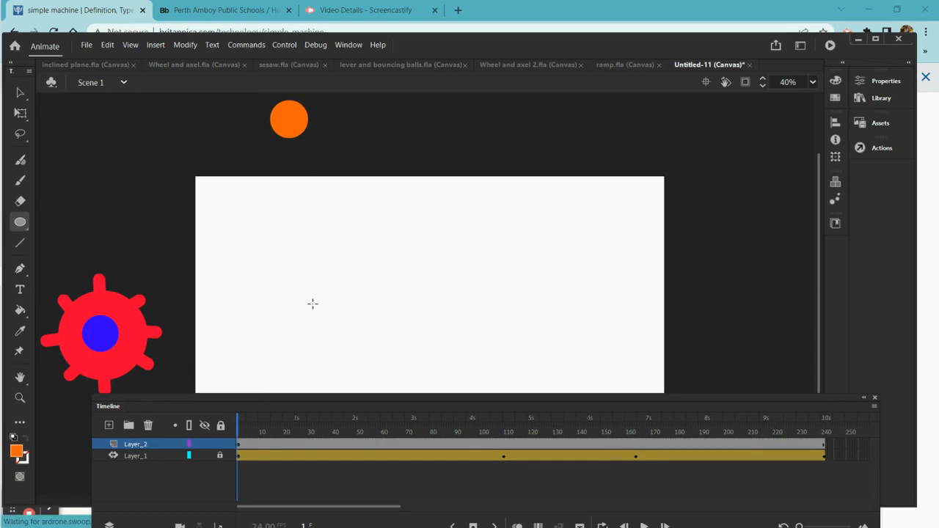
# Create a motion tween on the orange circle, converting it to a symbol, and move it down onto the stage at frame 96
pyautogui.rightClick(293, 119)
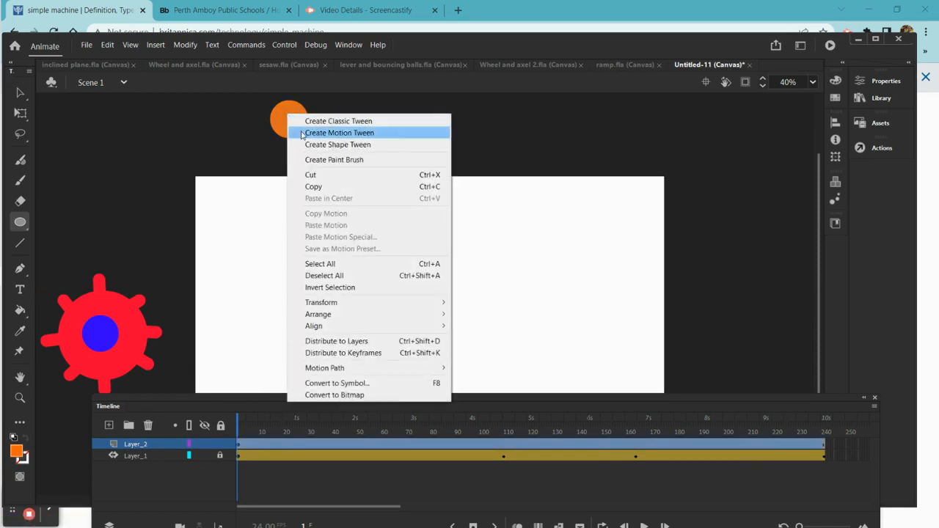
pyautogui.click(301, 133)
pyautogui.click(521, 311)
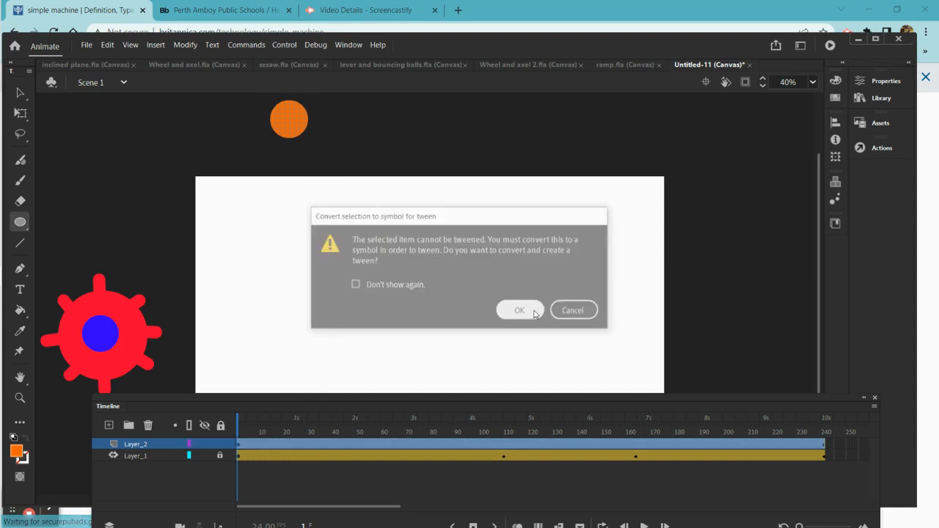
pyautogui.moveTo(238, 424); pyautogui.dragTo(469, 478)
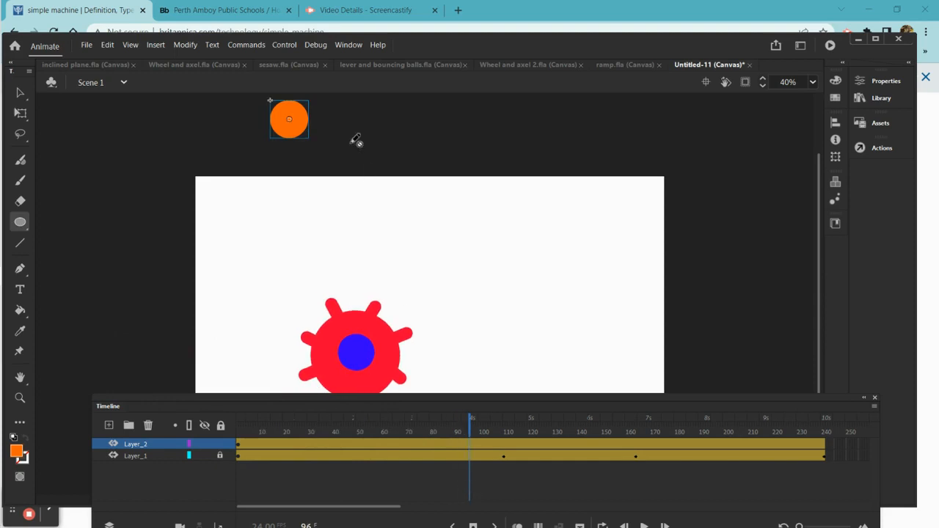
pyautogui.click(19, 93)
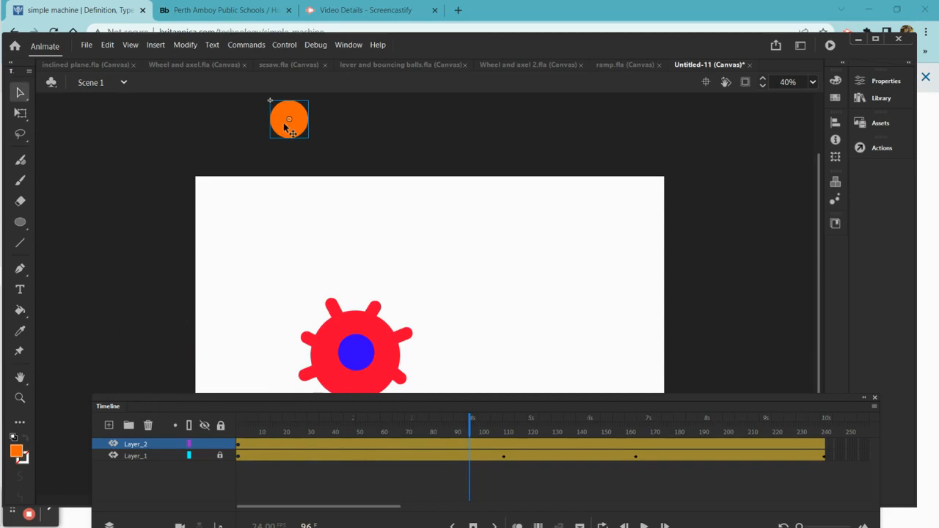
pyautogui.moveTo(291, 126); pyautogui.dragTo(339, 229)
# Move the orange circle further down the stage behind the rolling gear at frames 124 and 137
pyautogui.moveTo(471, 429); pyautogui.dragTo(537, 446)
pyautogui.click(345, 230)
pyautogui.moveTo(350, 228); pyautogui.dragTo(351, 241)
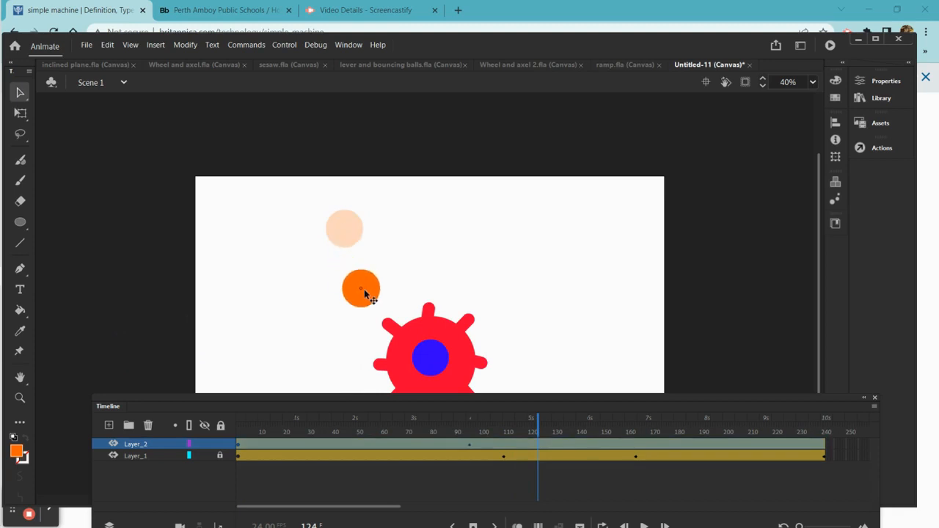
pyautogui.moveTo(364, 297); pyautogui.dragTo(364, 297)
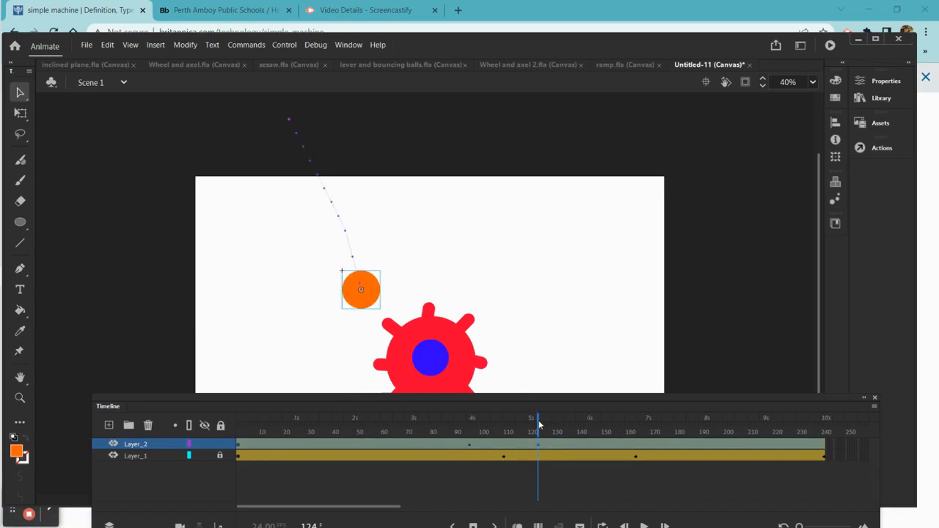
pyautogui.moveTo(538, 422); pyautogui.dragTo(569, 422)
pyautogui.moveTo(368, 294); pyautogui.dragTo(379, 334)
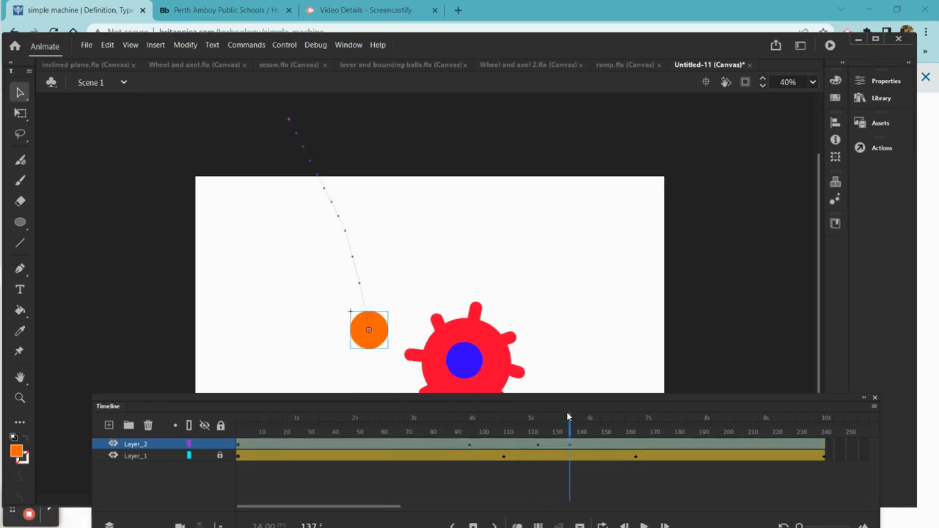
# Continue the orange circle's fall toward the stage's lower edge at frames 159 and 166 and return to frame 1
pyautogui.press('Return')
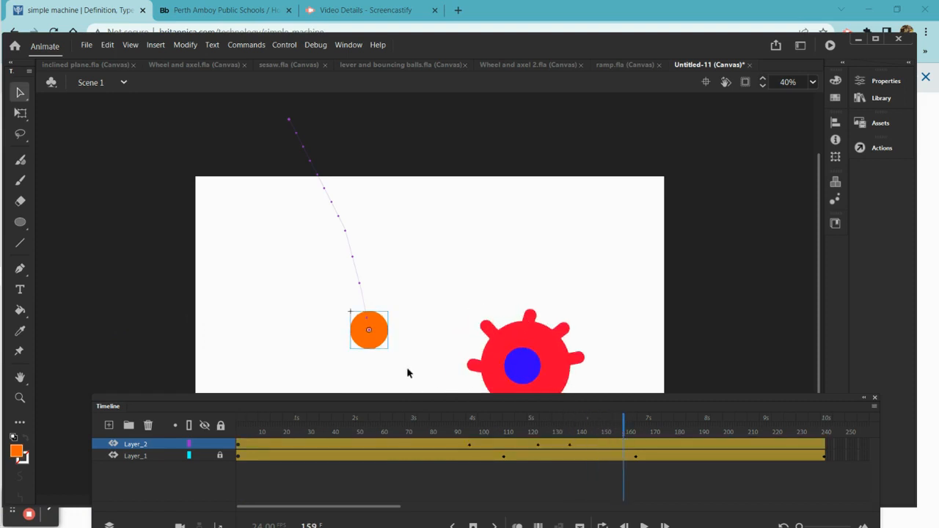
pyautogui.moveTo(371, 335); pyautogui.dragTo(398, 381)
pyautogui.moveTo(623, 426); pyautogui.dragTo(642, 433)
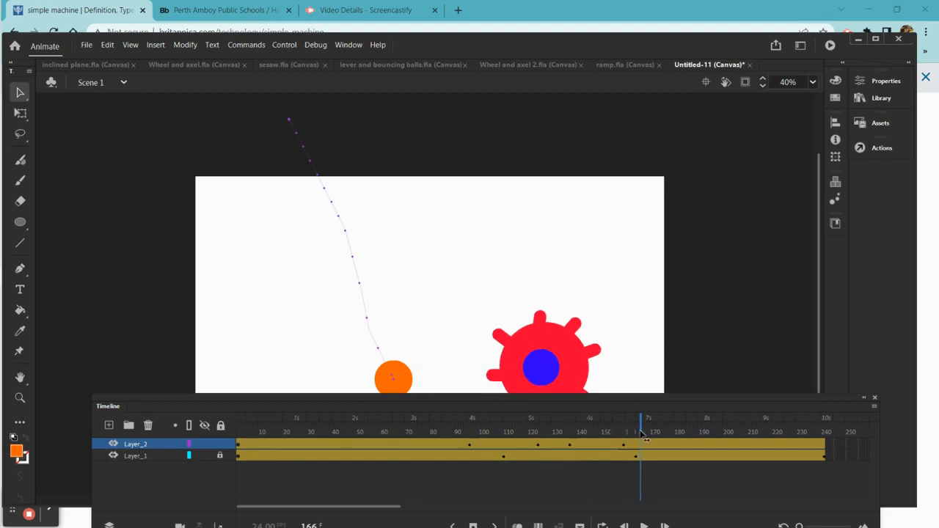
pyautogui.moveTo(405, 373); pyautogui.dragTo(416, 412)
pyautogui.moveTo(640, 426); pyautogui.dragTo(237, 426)
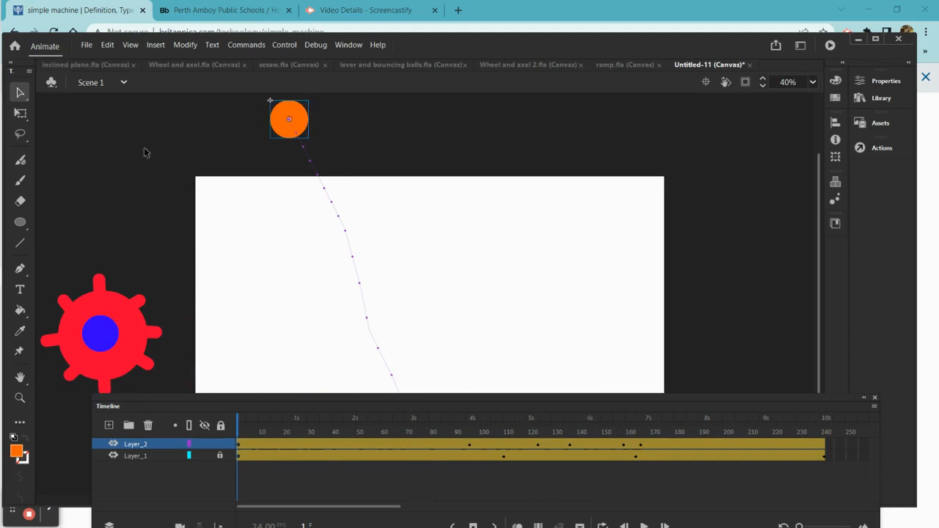
# Lock the existing layers and draw a yellow-green circle above the stage on a new layer
pyautogui.click(222, 426)
pyautogui.click(108, 425)
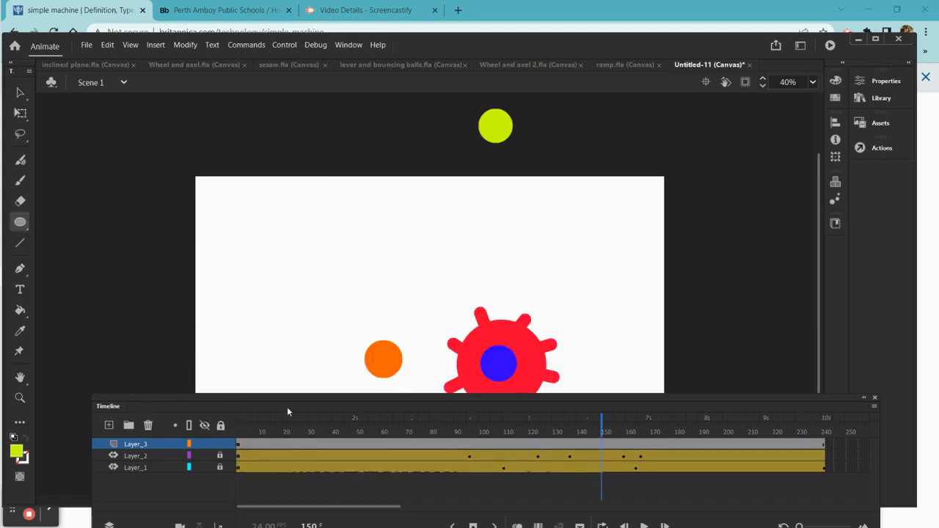
pyautogui.moveTo(603, 431); pyautogui.dragTo(140, 451)
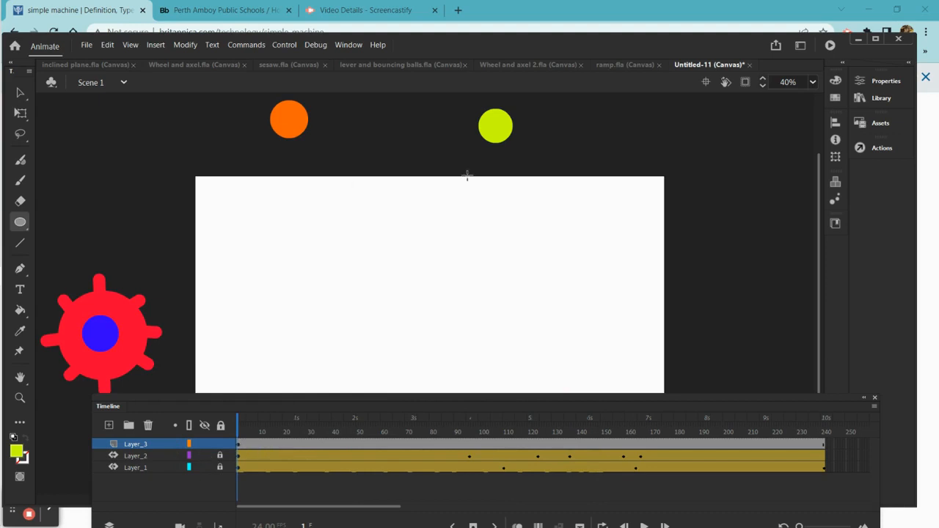
# Create a motion tween on the yellow-green circle, converting it to a symbol, and drop it onto the gear at frame 140
pyautogui.rightClick(504, 127)
pyautogui.click(528, 150)
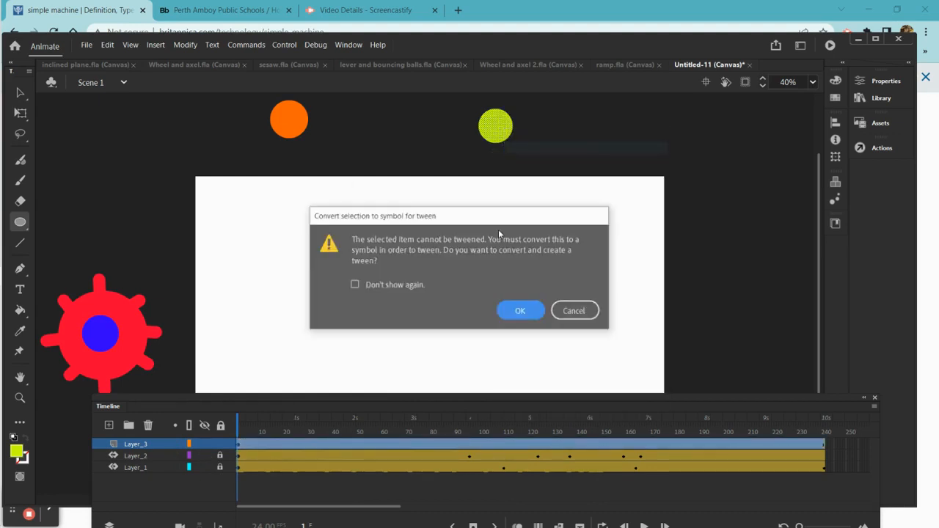
pyautogui.click(530, 316)
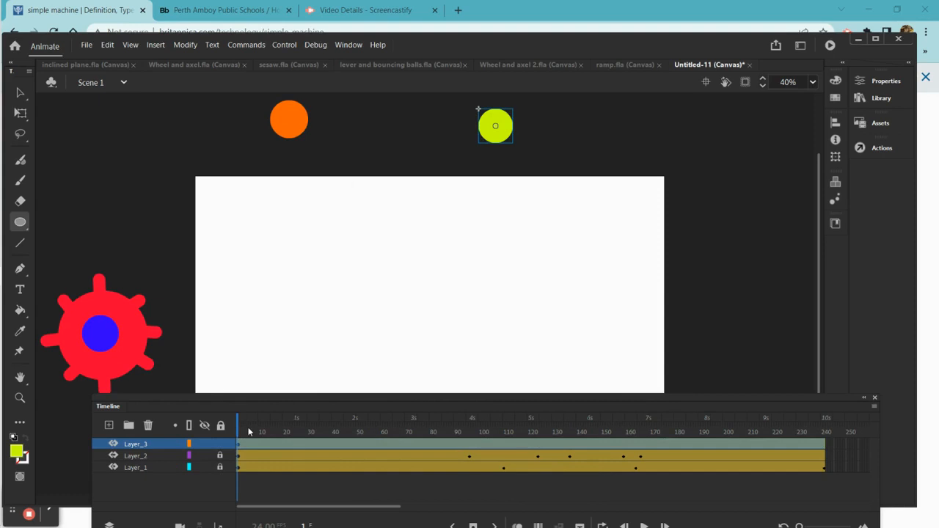
pyautogui.moveTo(239, 428); pyautogui.dragTo(579, 452)
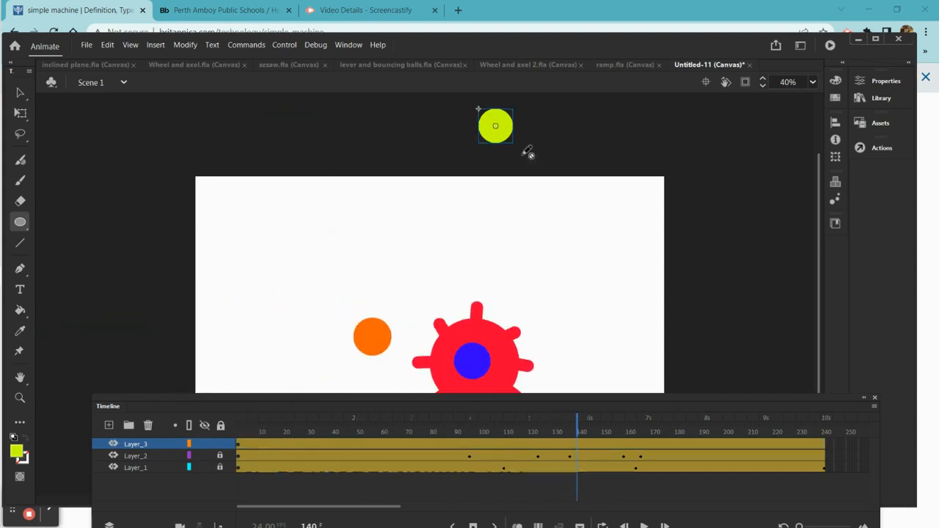
pyautogui.click(20, 95)
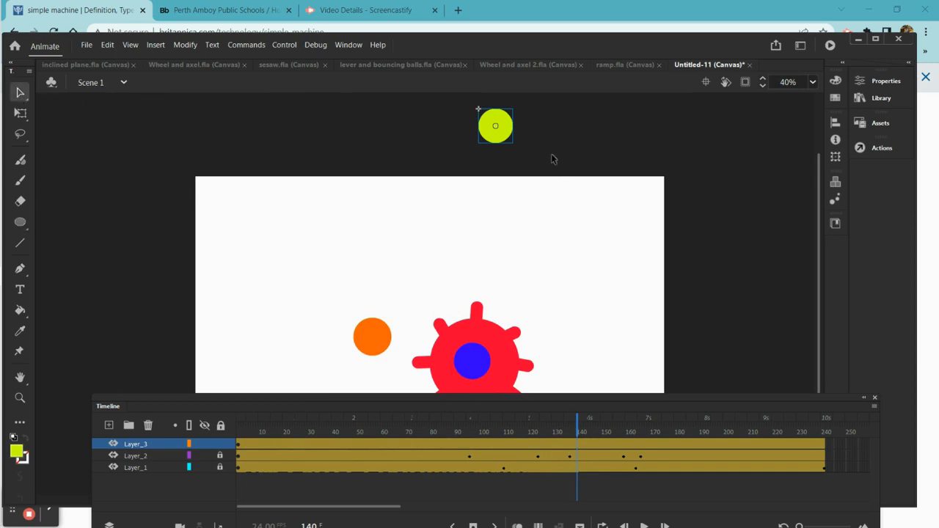
pyautogui.moveTo(499, 133); pyautogui.dragTo(509, 317)
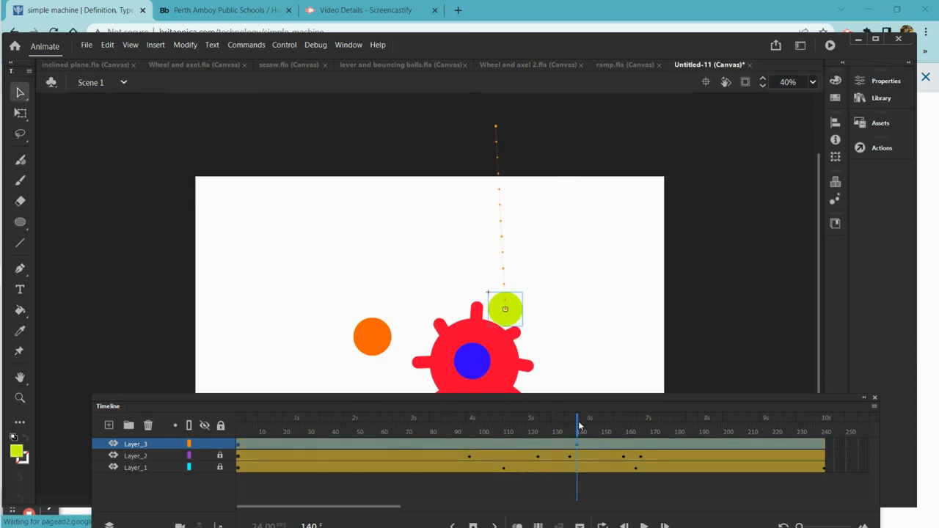
# Adjust the yellow-green circle's position on top of the gear in several keyframes from frame 148 to about frame 169
pyautogui.moveTo(580, 426); pyautogui.dragTo(597, 425)
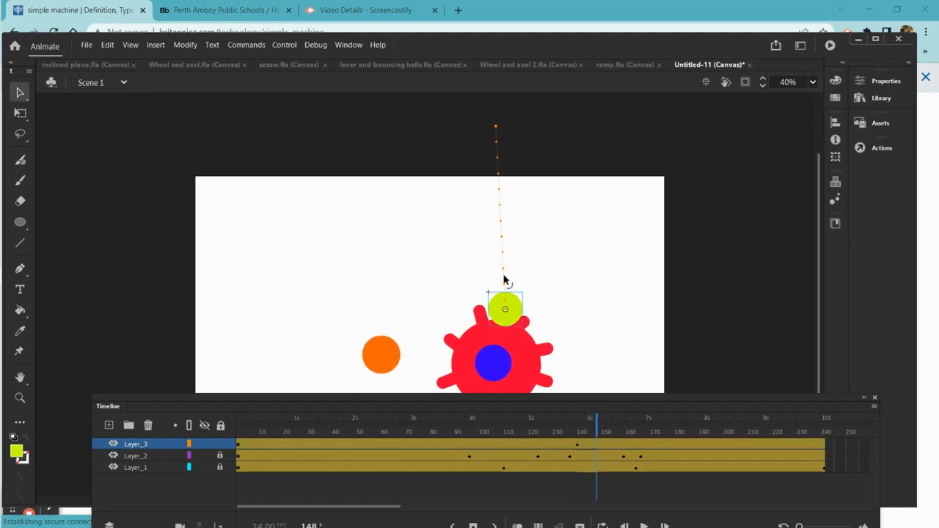
pyautogui.moveTo(516, 310); pyautogui.dragTo(513, 302)
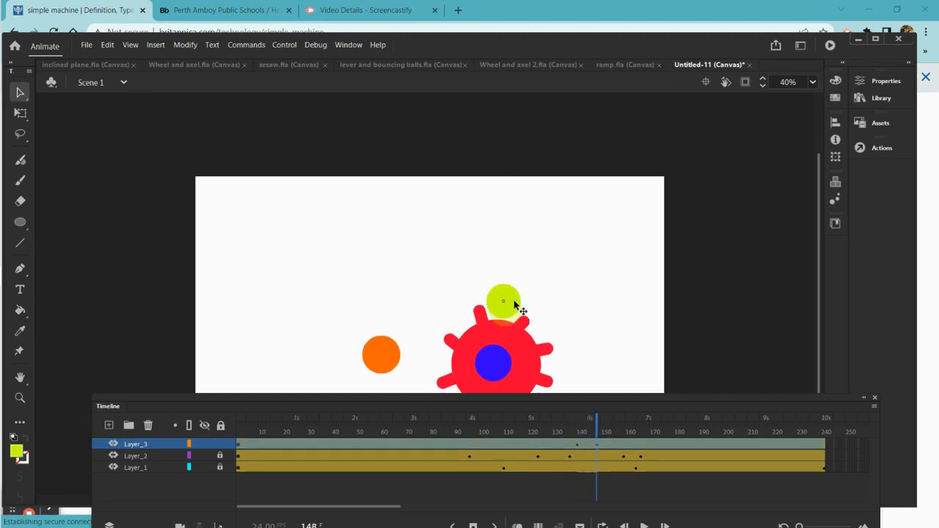
pyautogui.moveTo(597, 426); pyautogui.dragTo(619, 425)
pyautogui.moveTo(516, 313); pyautogui.dragTo(514, 313)
pyautogui.moveTo(619, 428); pyautogui.dragTo(641, 428)
pyautogui.moveTo(505, 308); pyautogui.dragTo(513, 319)
pyautogui.moveTo(642, 428); pyautogui.dragTo(648, 428)
pyautogui.moveTo(522, 319); pyautogui.dragTo(535, 316)
# Carry the yellow-green circle rightward on the gear past the stage's edge in keyframes from about frame 187 to about frame 214
pyautogui.moveTo(648, 429); pyautogui.dragTo(692, 432)
pyautogui.moveTo(523, 313); pyautogui.dragTo(594, 311)
pyautogui.moveTo(692, 433); pyautogui.dragTo(718, 435)
pyautogui.moveTo(595, 313); pyautogui.dragTo(640, 316)
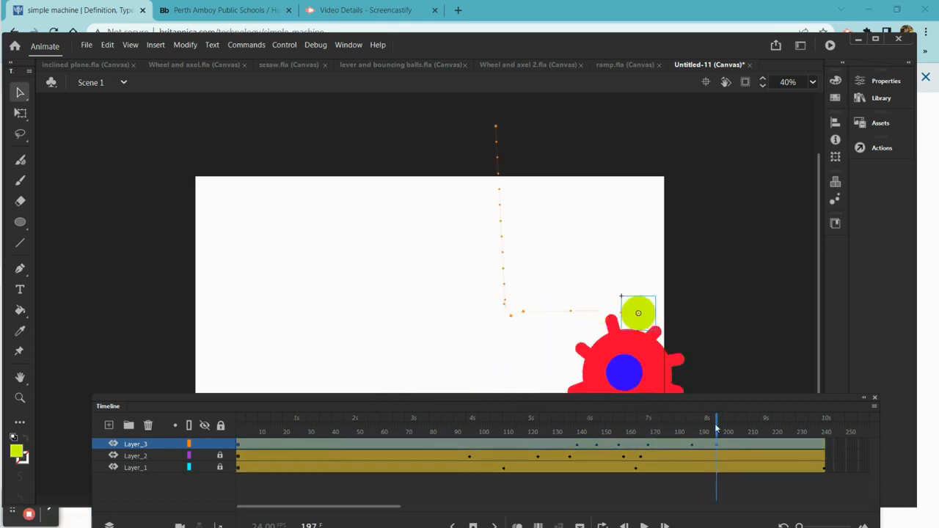
pyautogui.moveTo(717, 433); pyautogui.dragTo(736, 433)
pyautogui.moveTo(640, 316); pyautogui.dragTo(675, 321)
pyautogui.moveTo(737, 434); pyautogui.dragTo(759, 434)
pyautogui.moveTo(676, 323); pyautogui.dragTo(709, 331)
# Move the yellow-green circle down to the gear's right side at frame 241 and play the animation from the start
pyautogui.moveTo(758, 434); pyautogui.dragTo(837, 439)
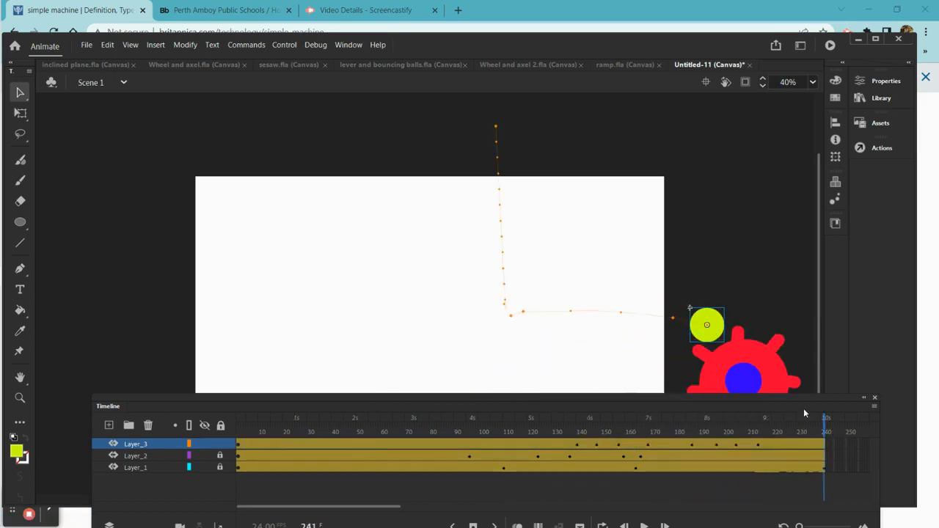
pyautogui.moveTo(701, 317); pyautogui.dragTo(798, 353)
pyautogui.moveTo(823, 431); pyautogui.dragTo(40, 430)
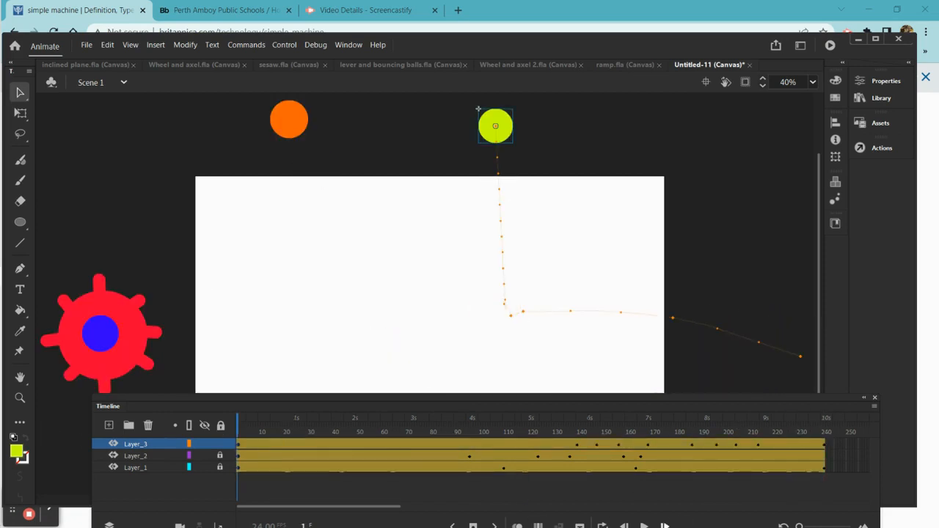
pyautogui.click(644, 525)
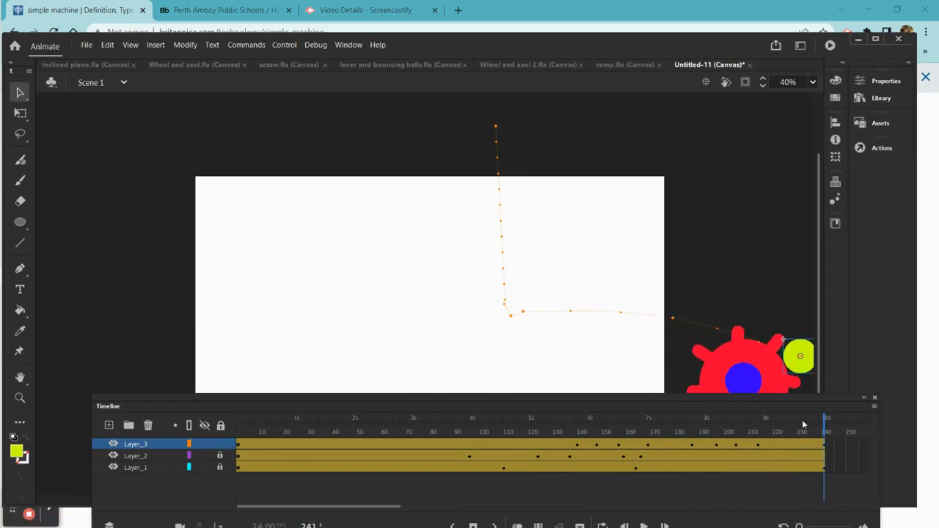
# Raise the yellow-green circle slightly above the gear's body at frame 156
pyautogui.moveTo(825, 433); pyautogui.dragTo(620, 395)
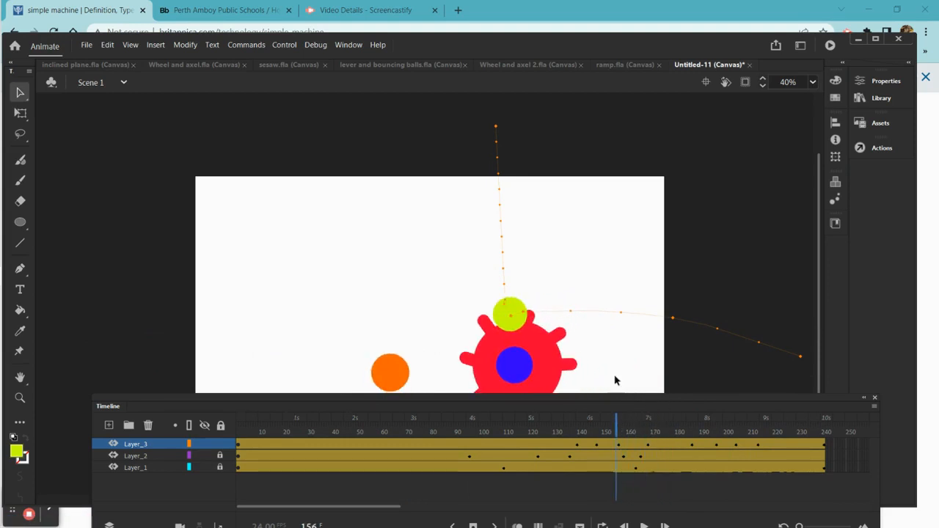
pyautogui.moveTo(512, 320); pyautogui.dragTo(506, 312)
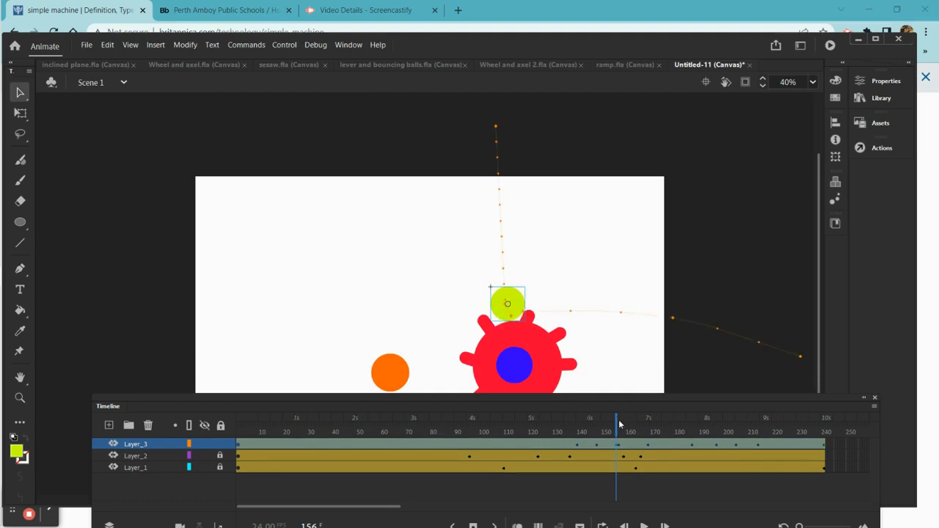
# Shift the yellow-green circle slightly left on top of the gear at frame 160 and play the animation from the start
pyautogui.moveTo(616, 426); pyautogui.dragTo(626, 426)
pyautogui.moveTo(524, 317); pyautogui.dragTo(513, 313)
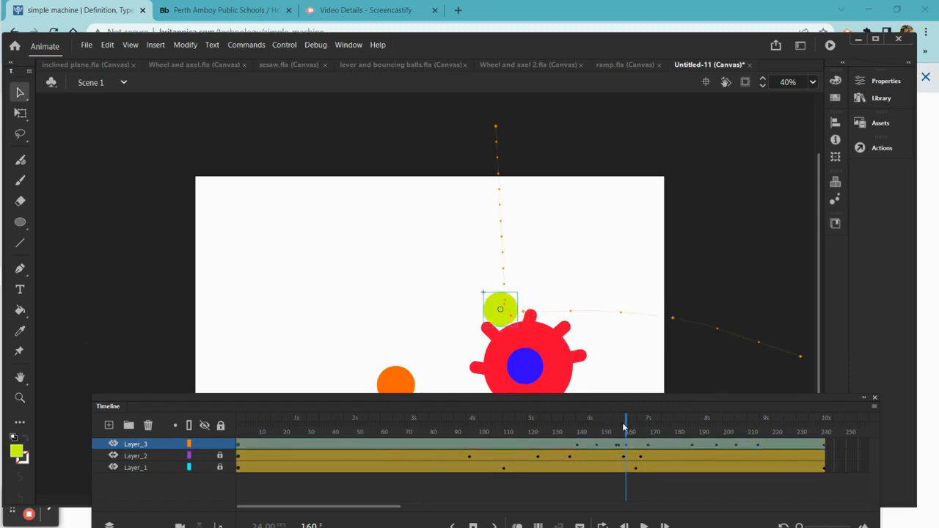
pyautogui.moveTo(626, 429); pyautogui.dragTo(237, 438)
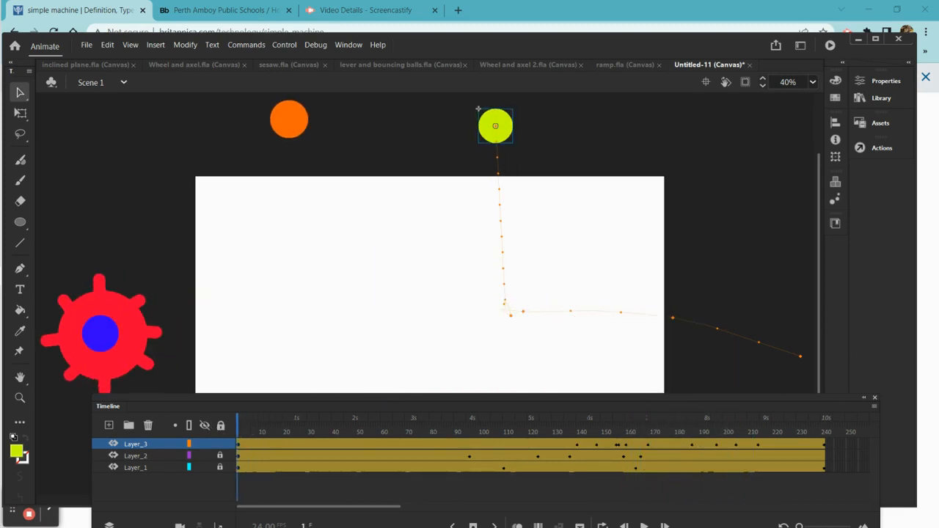
pyautogui.click(646, 525)
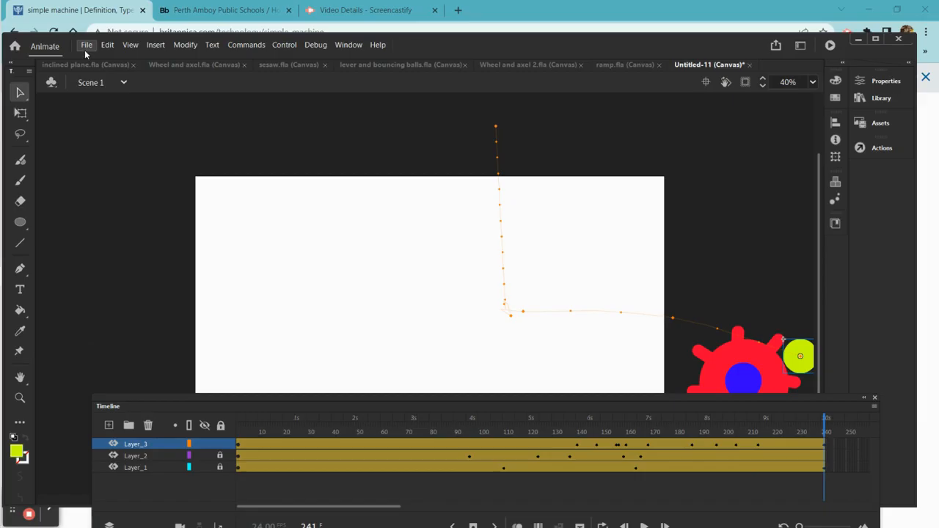
# Save the document as "gear experiment" in the Downloads folder as an Animate Document (*.fla)
pyautogui.click(86, 46)
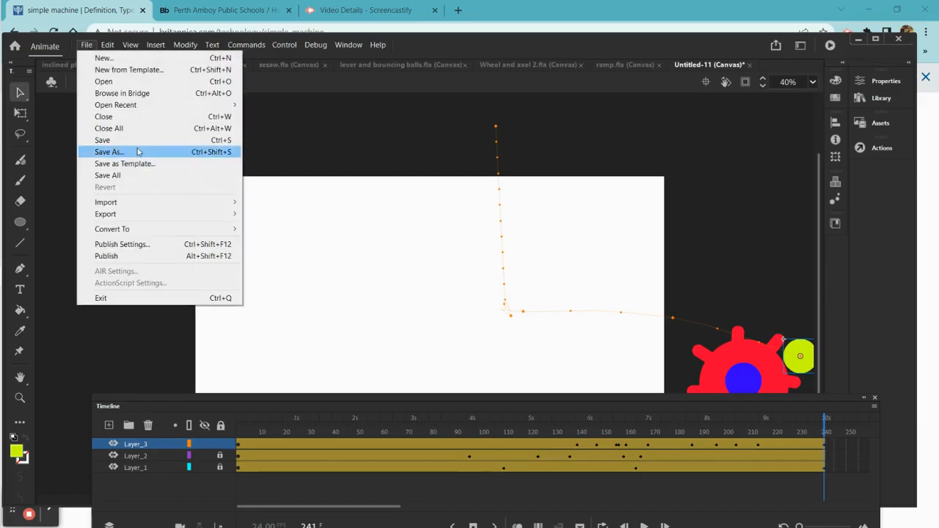
pyautogui.click(137, 151)
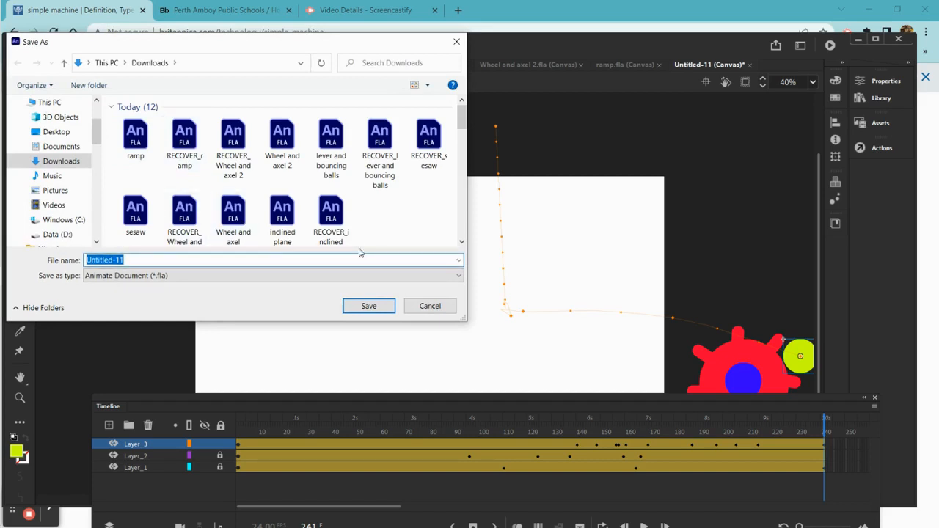
pyautogui.write('gear experiment')
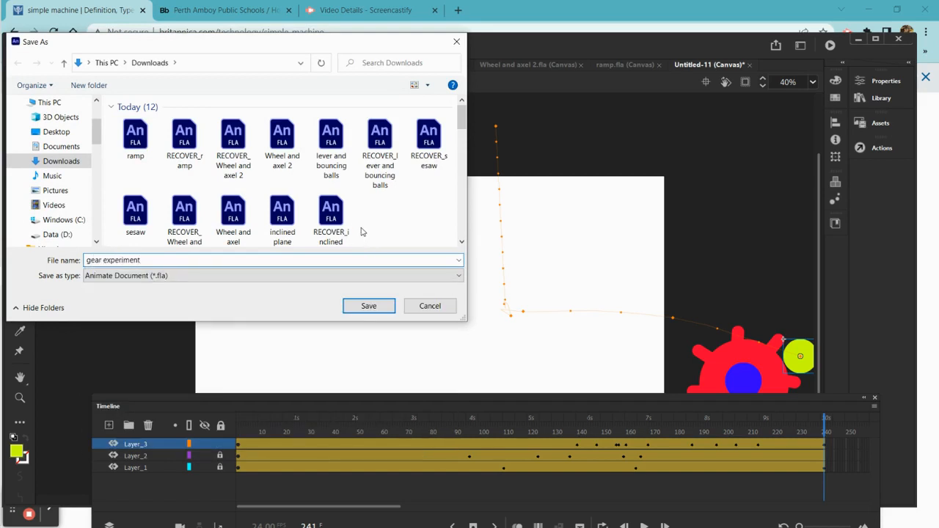
pyautogui.click(367, 306)
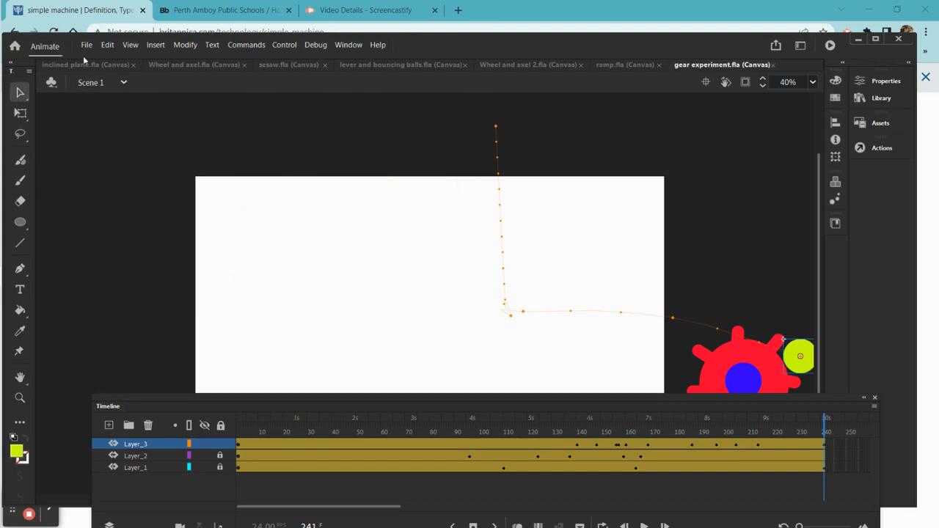
# Export the entire movie as H.264 video to Downloads and switch to File Explorer to view that folder
pyautogui.click(87, 45)
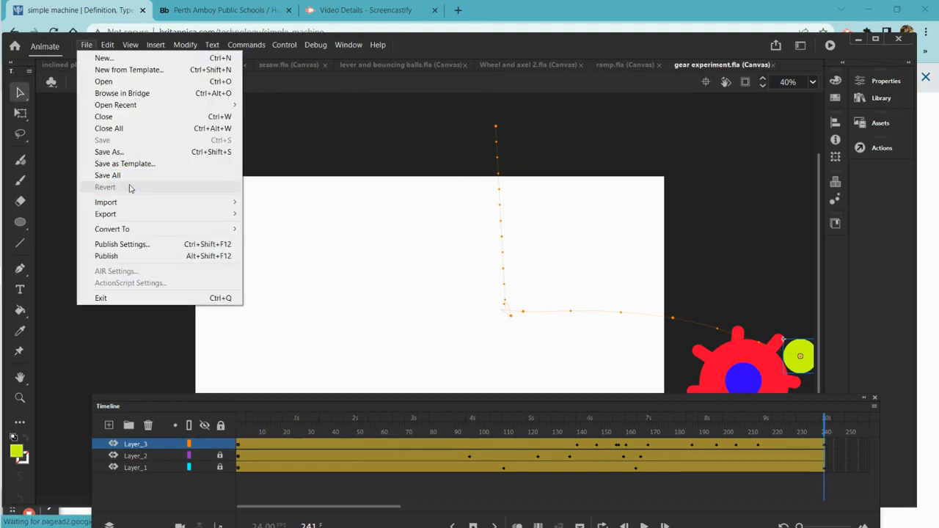
pyautogui.moveTo(125, 213)
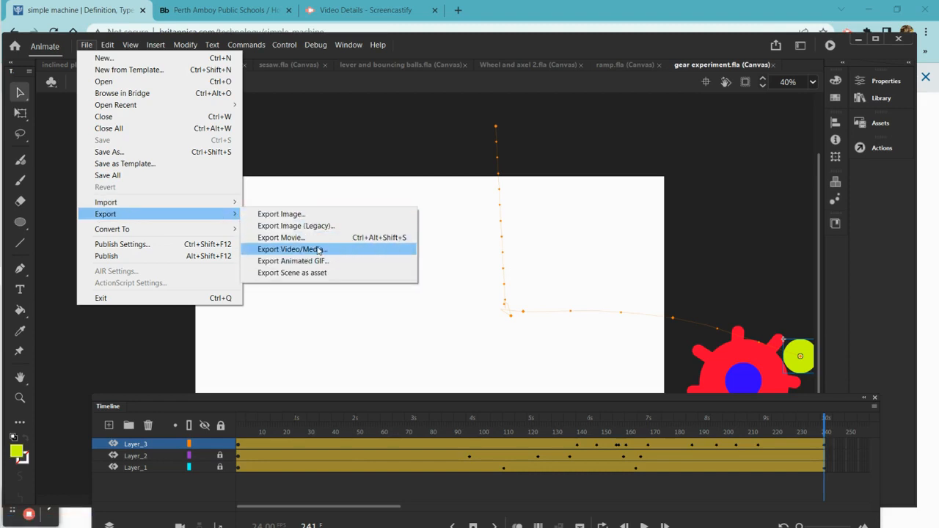
pyautogui.click(319, 249)
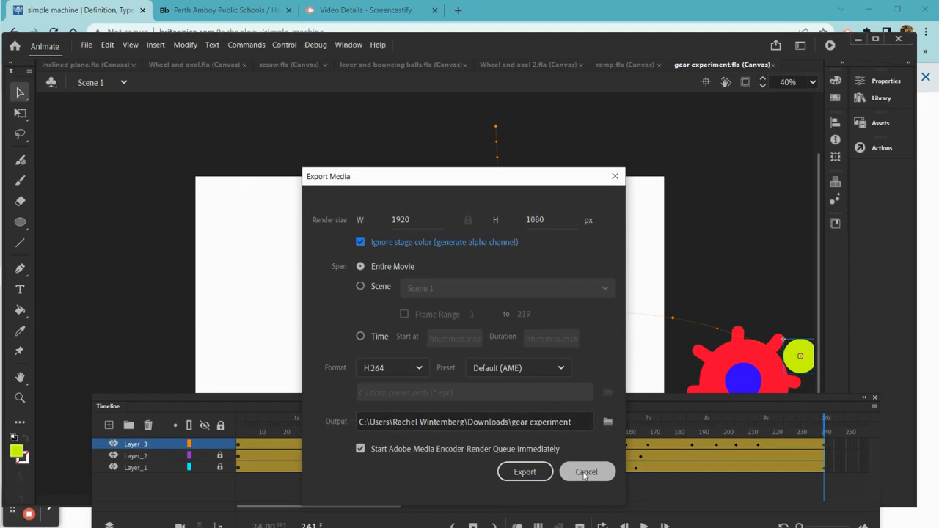
pyautogui.click(533, 474)
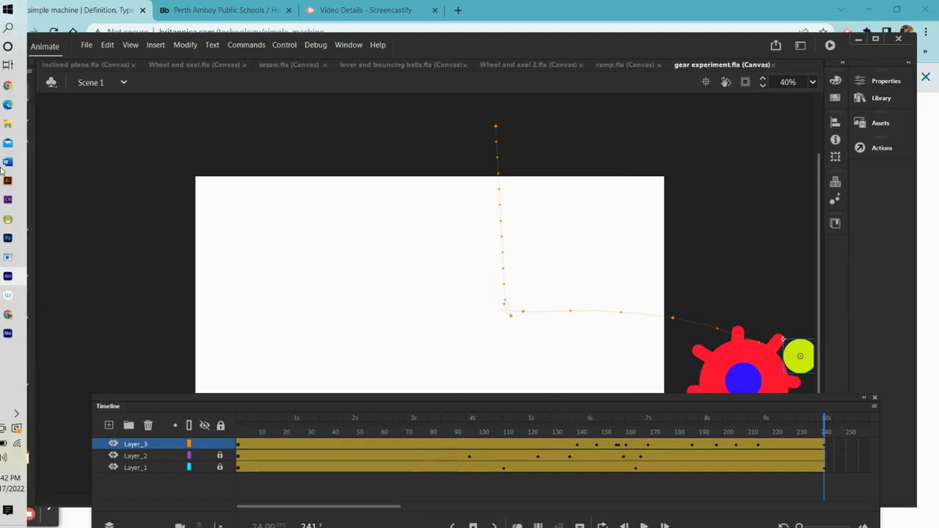
pyautogui.click(19, 125)
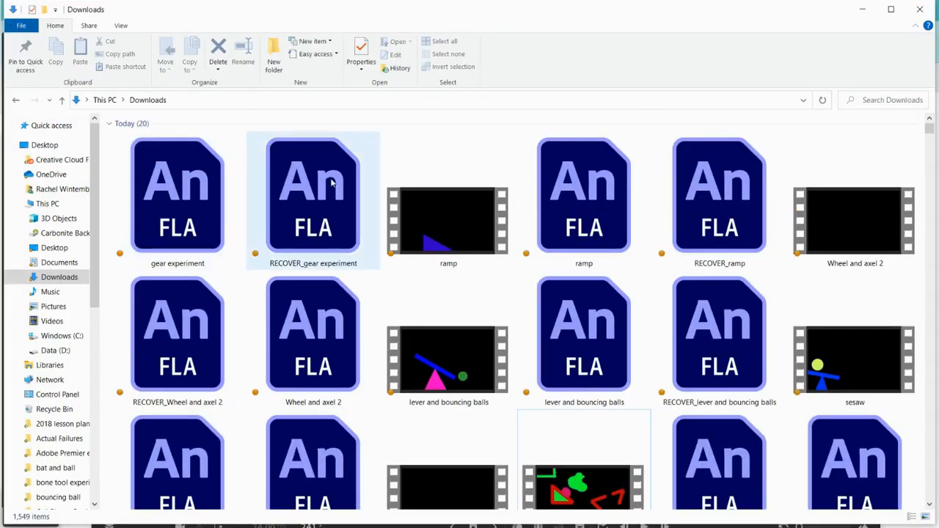